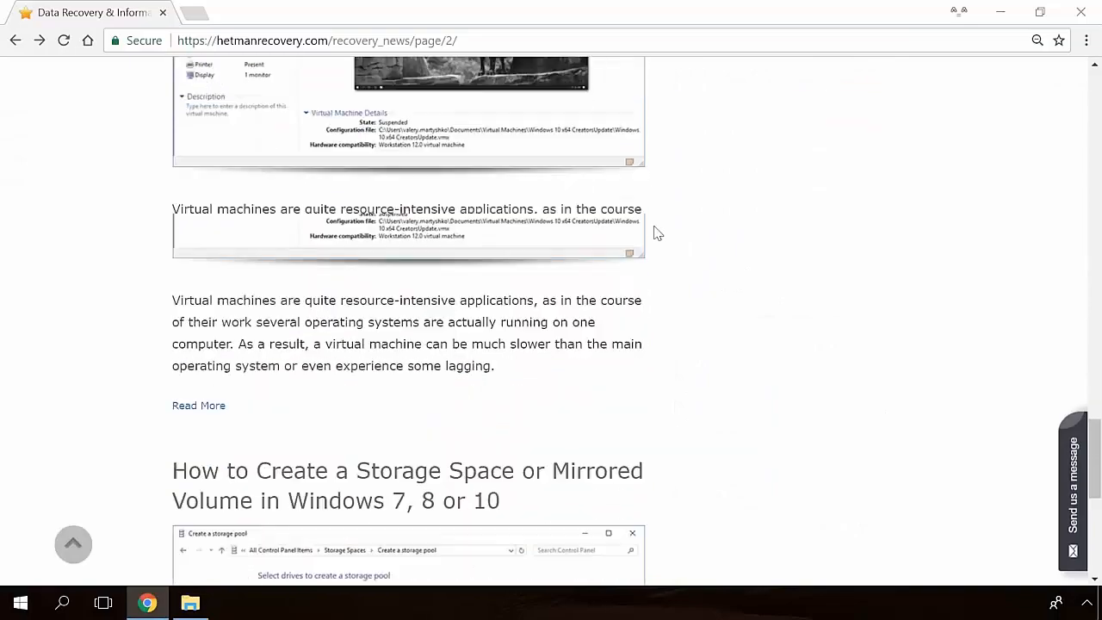
Step: Open the article on fixing the "Windows Detected a Hard Disk Problem" error, skim it and open the site's message form
{"action": "scroll", "coordinate": [658, 234], "scroll_direction": "up", "scroll_amount": 10}
{"action": "scroll", "coordinate": [546, 256], "scroll_direction": "up", "scroll_amount": 3}
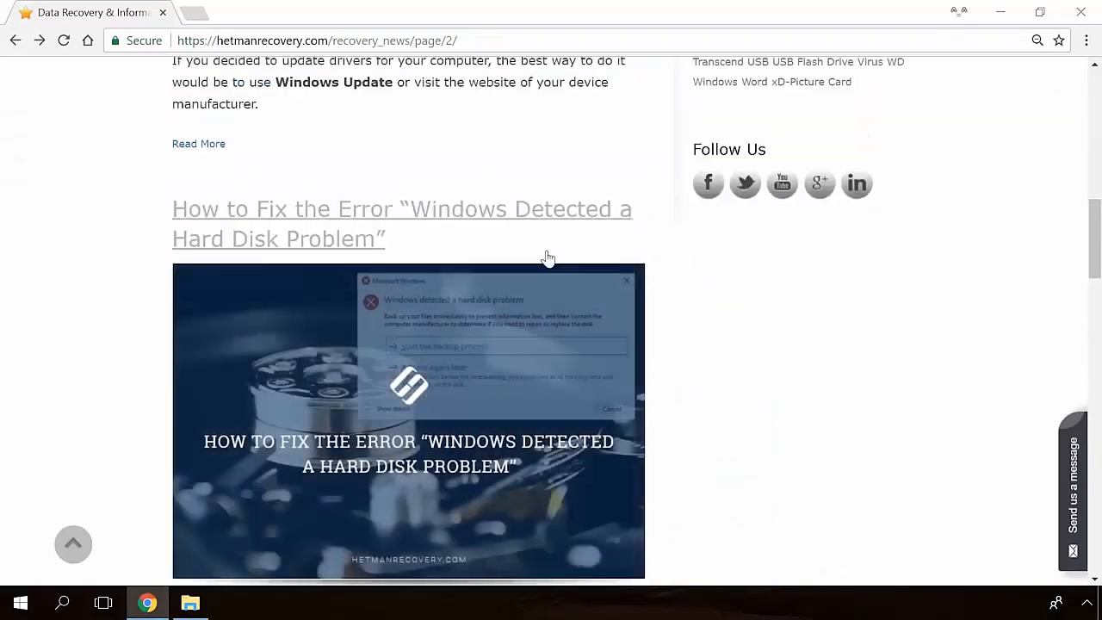
{"action": "left_click", "coordinate": [421, 310]}
{"action": "scroll", "coordinate": [637, 376], "scroll_direction": "down", "scroll_amount": 20}
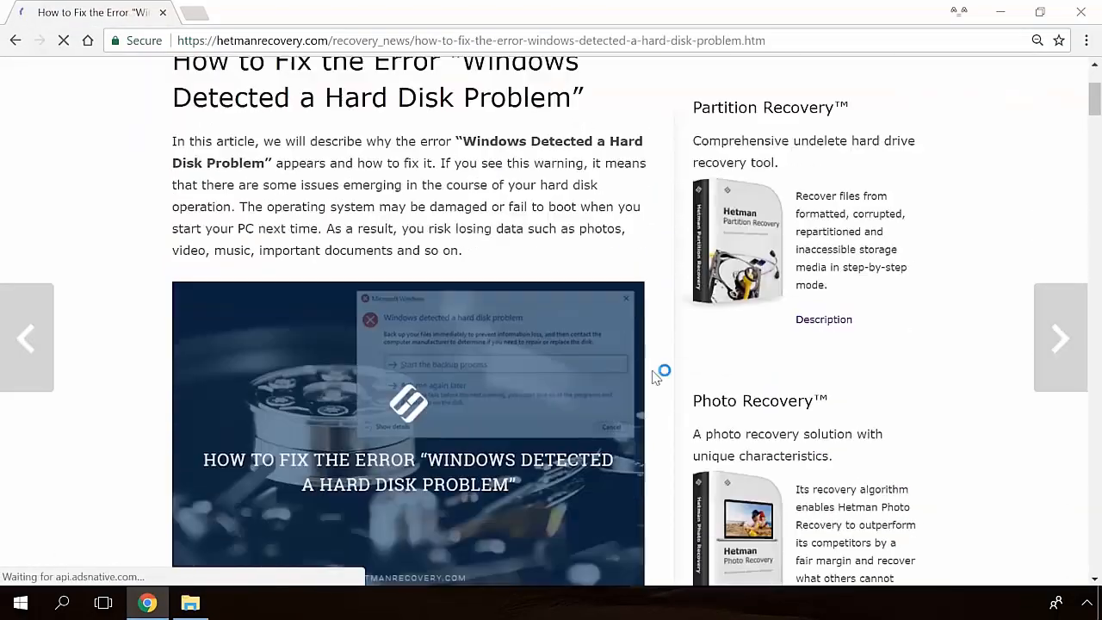
{"action": "scroll", "coordinate": [654, 376], "scroll_direction": "down", "scroll_amount": 12}
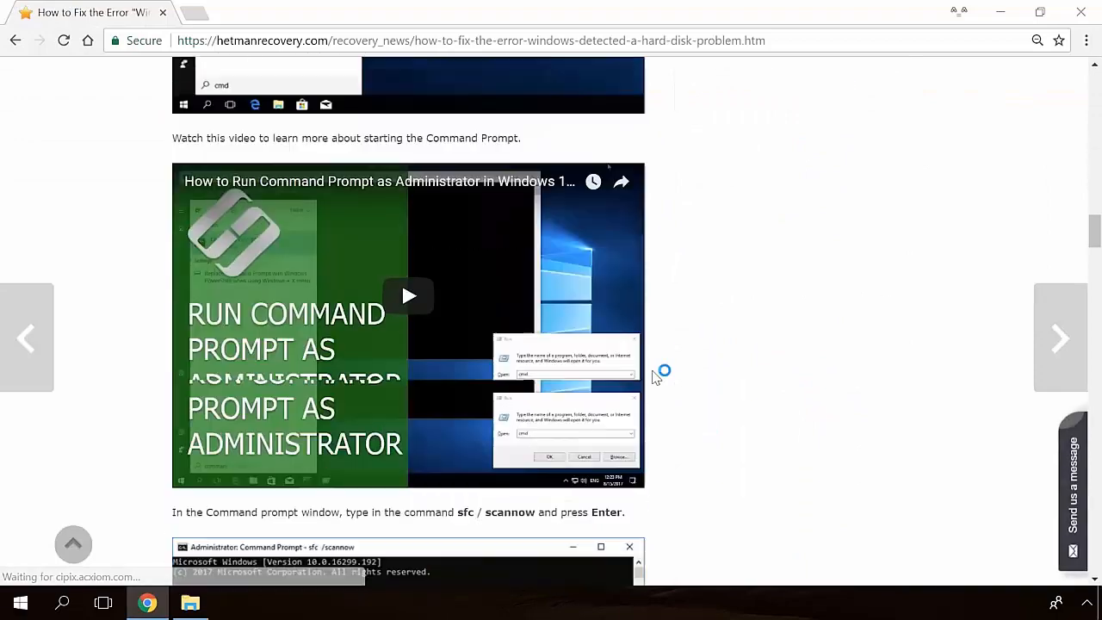
{"action": "scroll", "coordinate": [655, 377], "scroll_direction": "up", "scroll_amount": 3}
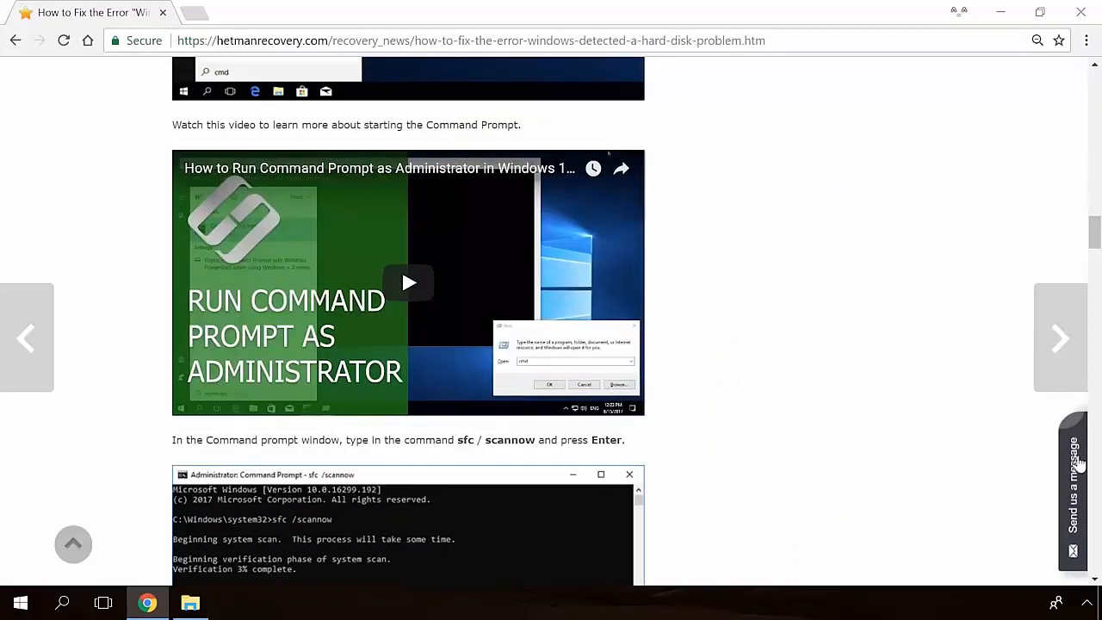
{"action": "left_click", "coordinate": [1079, 465]}
{"action": "type", "text": "H"}
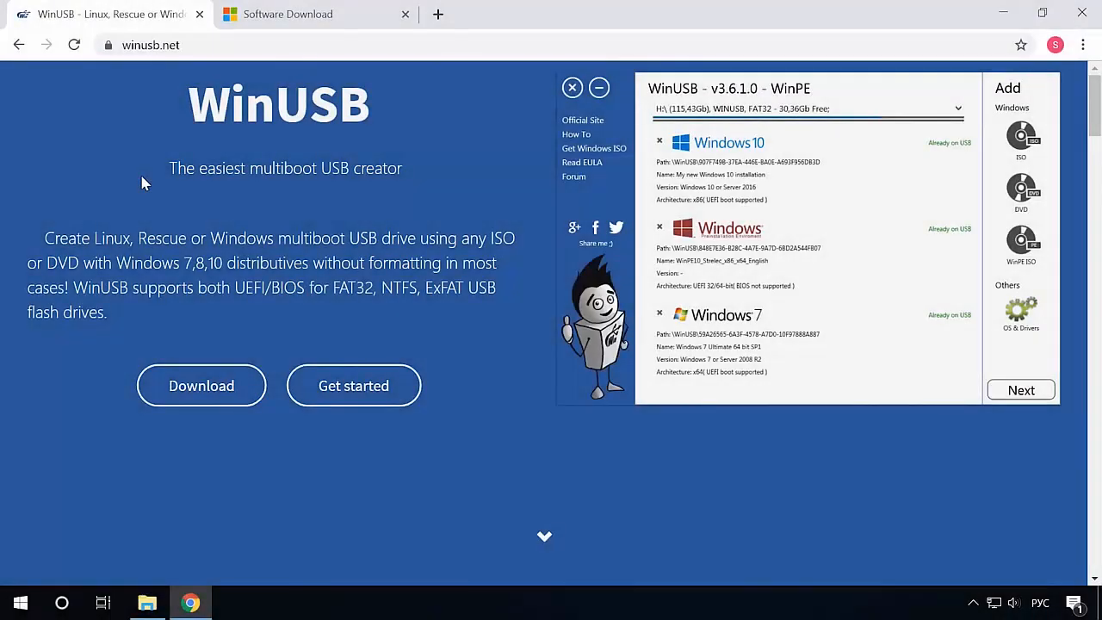
Step: Download WinUSB.exe from the WinUSB site and check the file in the Downloads folder
{"action": "left_click", "coordinate": [201, 400]}
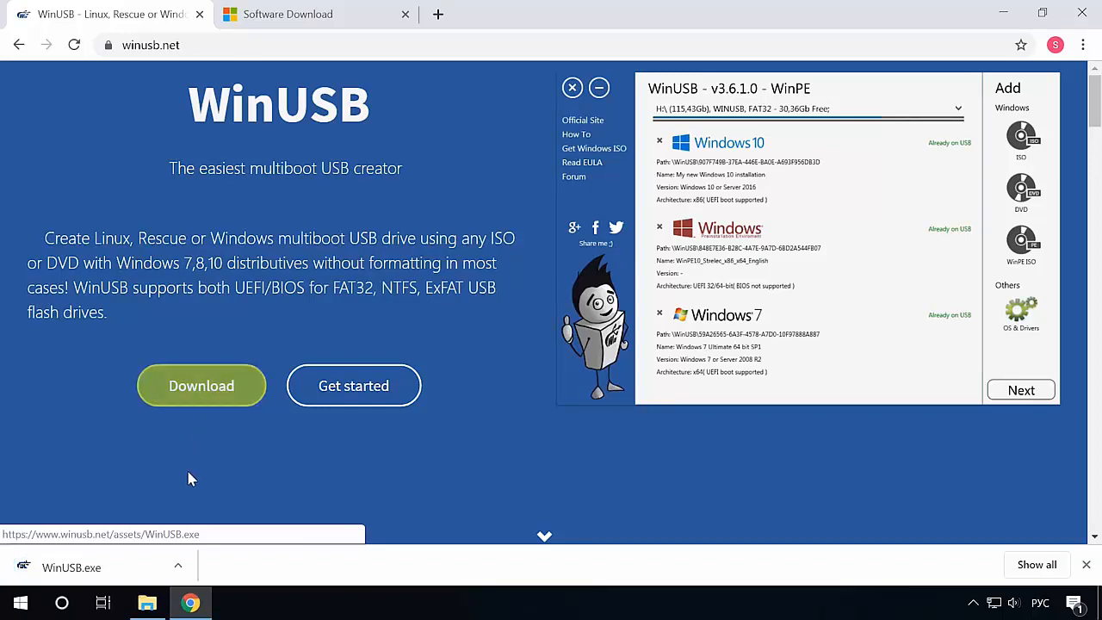
{"action": "left_click", "coordinate": [148, 609]}
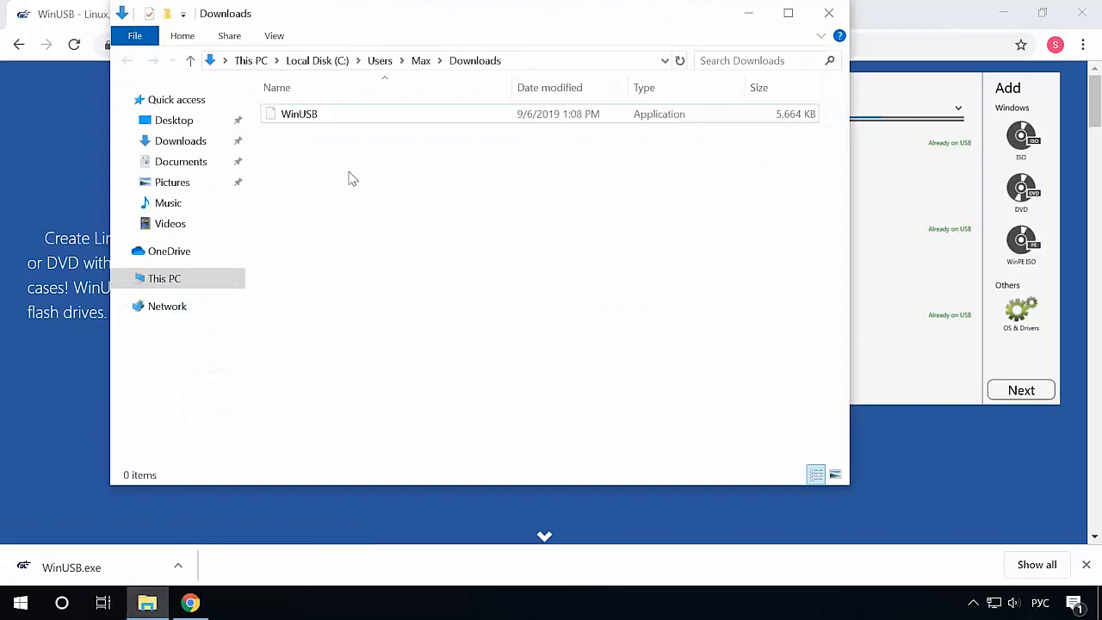
{"action": "right_click", "coordinate": [295, 113]}
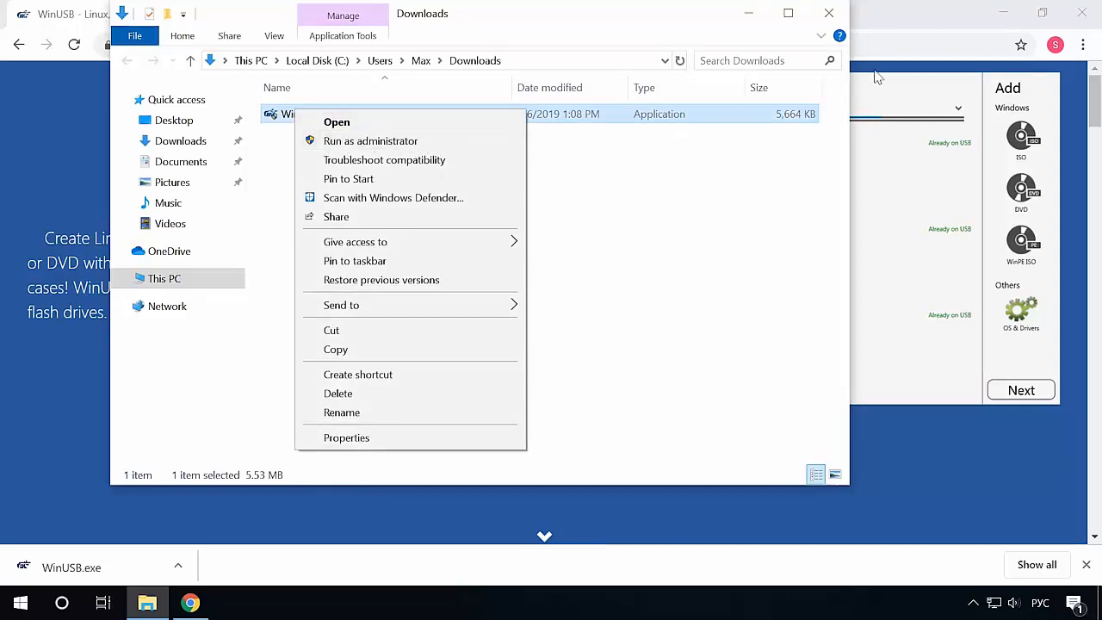
{"action": "left_click", "coordinate": [924, 19]}
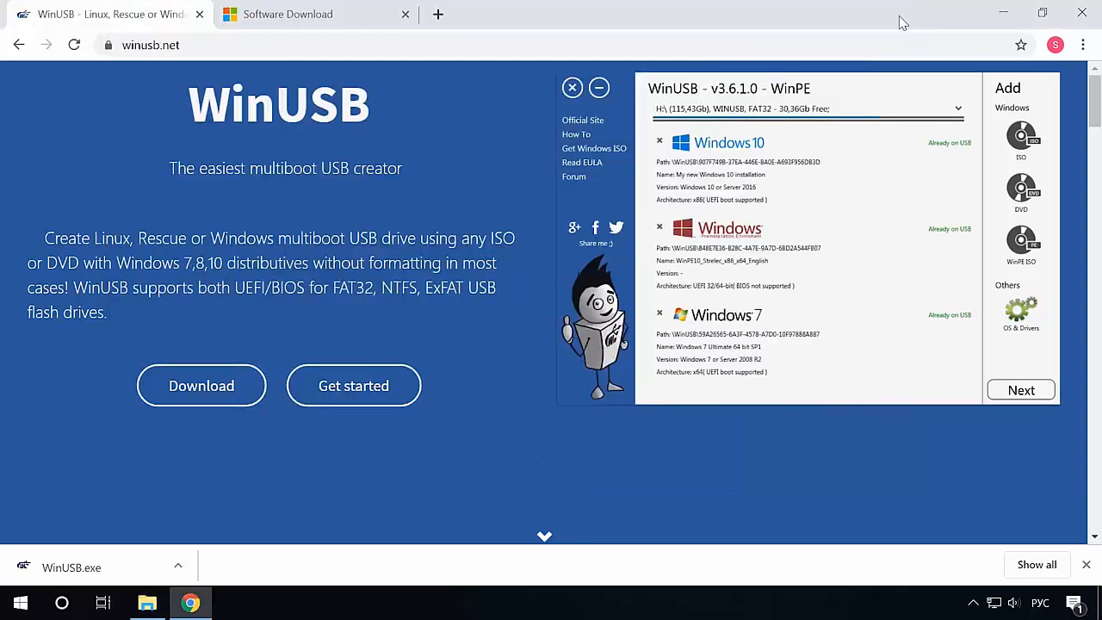
Step: Open Microsoft's Windows 7 disc image (ISO) download page and examine its download instructions
{"action": "left_click", "coordinate": [338, 21]}
{"action": "scroll", "coordinate": [209, 266], "scroll_direction": "down", "scroll_amount": 3}
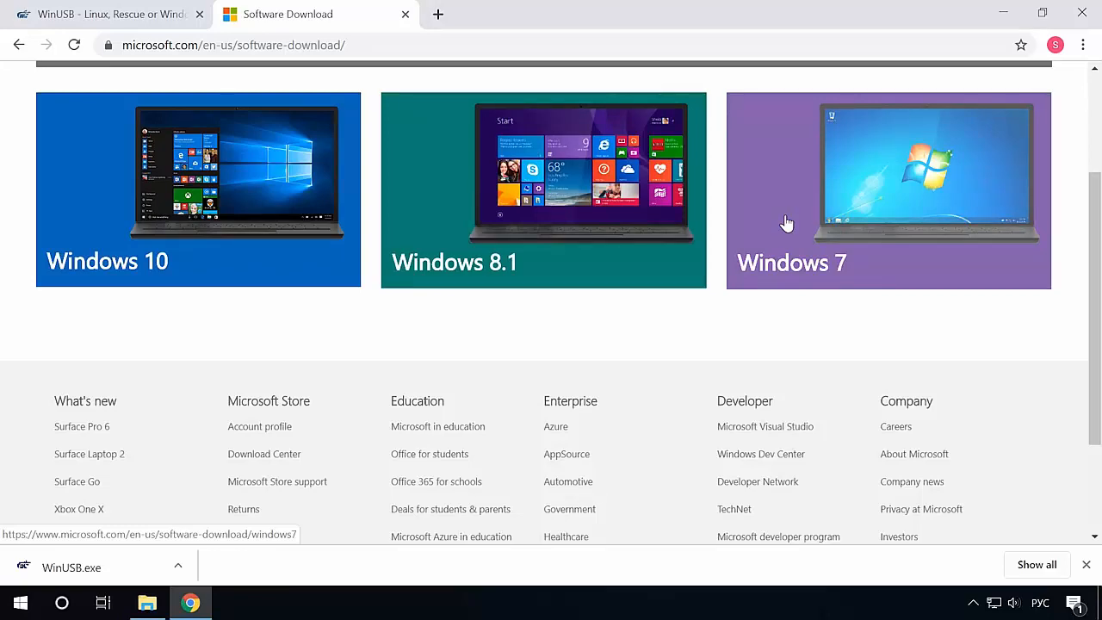
{"action": "left_click", "coordinate": [787, 223]}
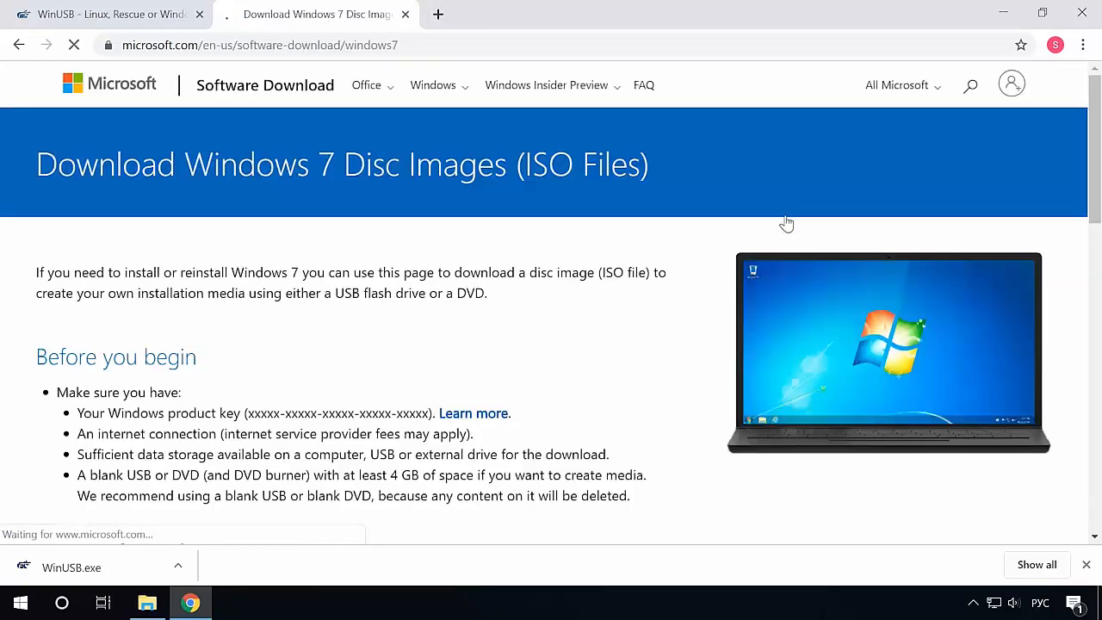
{"action": "scroll", "coordinate": [786, 223], "scroll_direction": "down", "scroll_amount": 4}
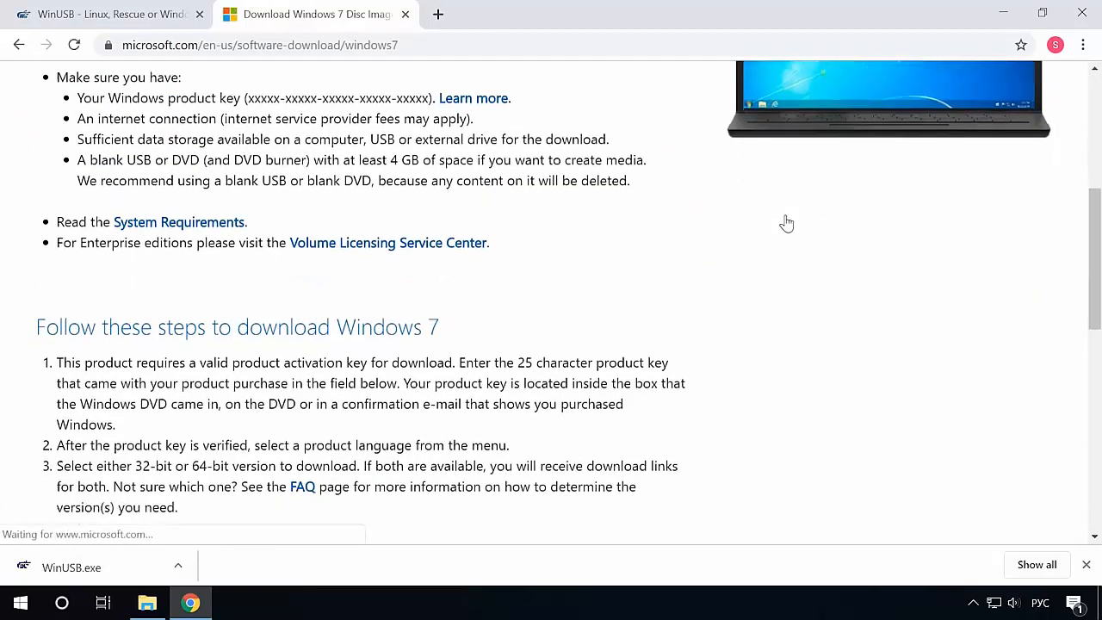
{"action": "scroll", "coordinate": [785, 222], "scroll_direction": "down", "scroll_amount": 4}
{"action": "left_click", "coordinate": [57, 333]}
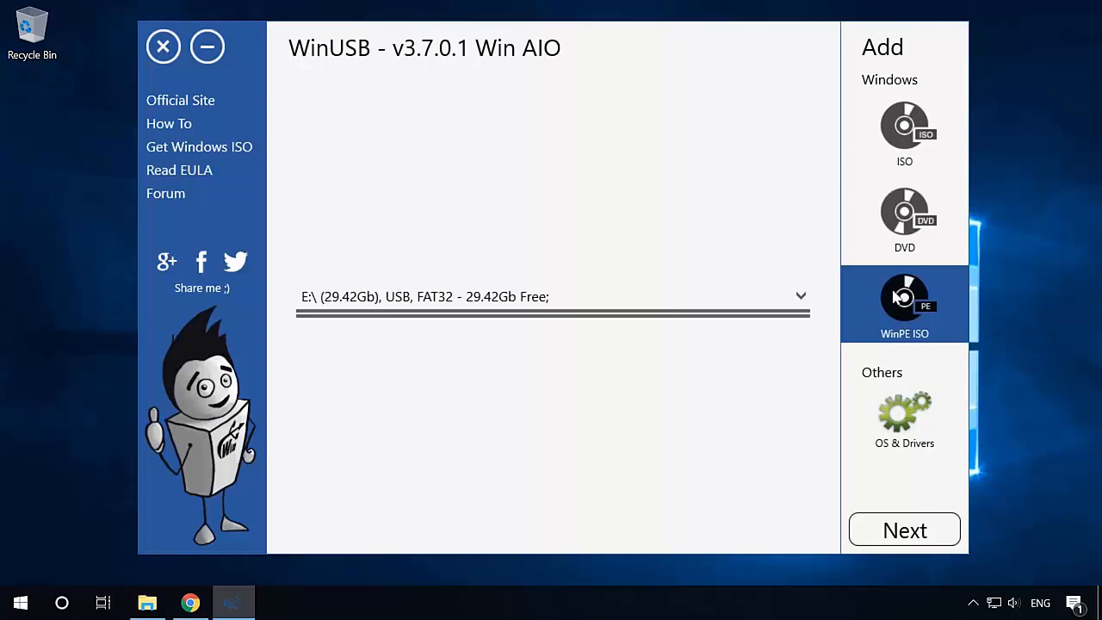
Step: Review the additional Ubuntu, AVG rescue, Eset Nod32 and driver options, then return to the main WinUSB window
{"action": "left_click", "coordinate": [907, 416]}
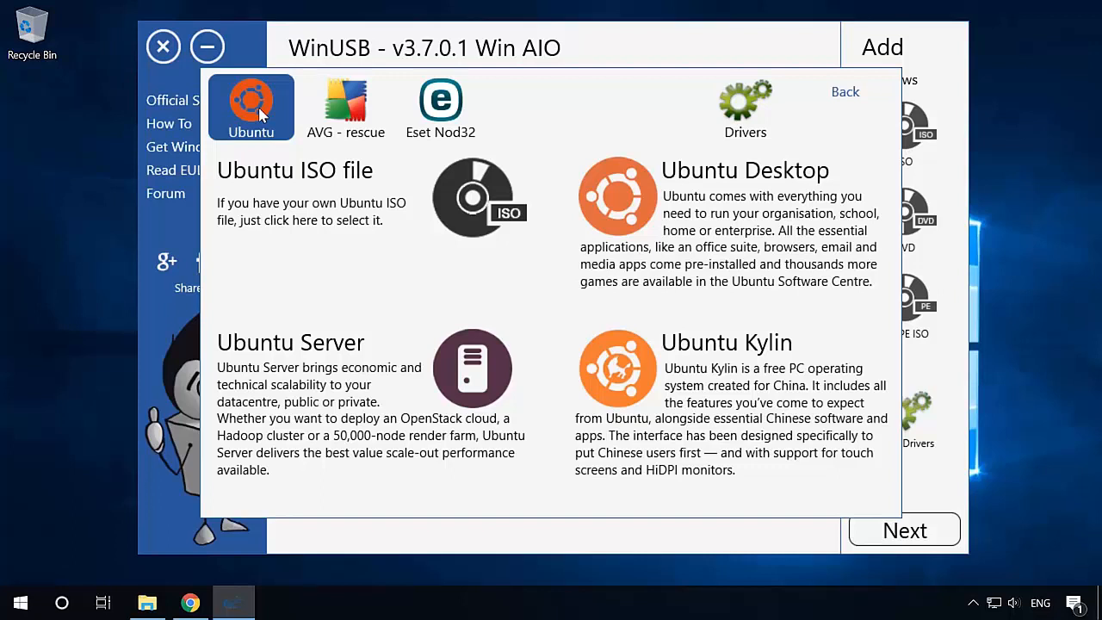
{"action": "left_click", "coordinate": [339, 112]}
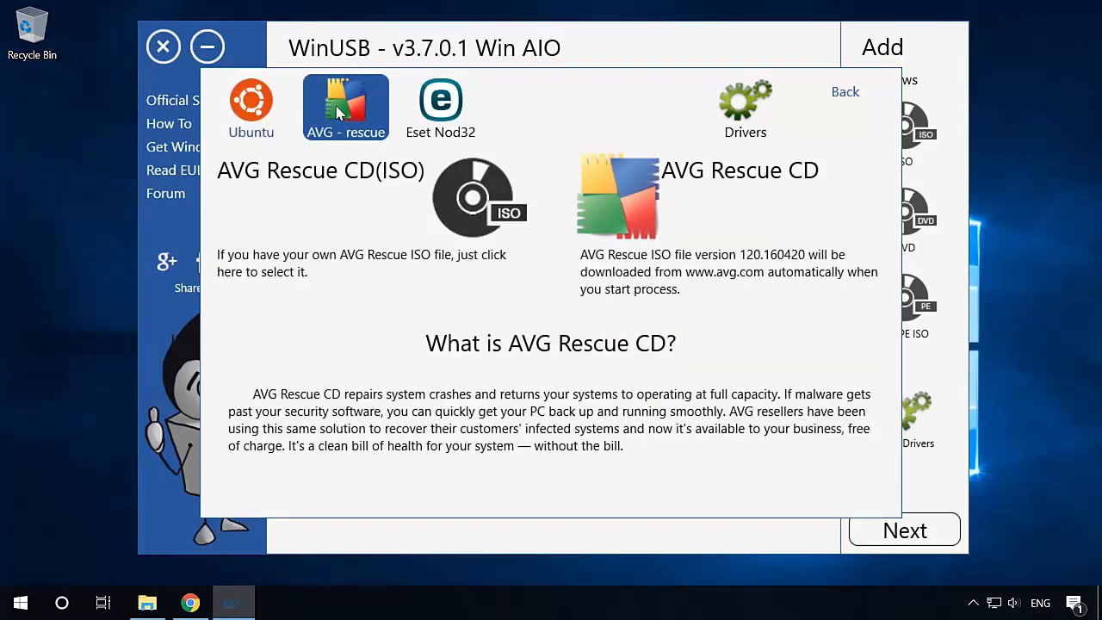
{"action": "left_click", "coordinate": [430, 107]}
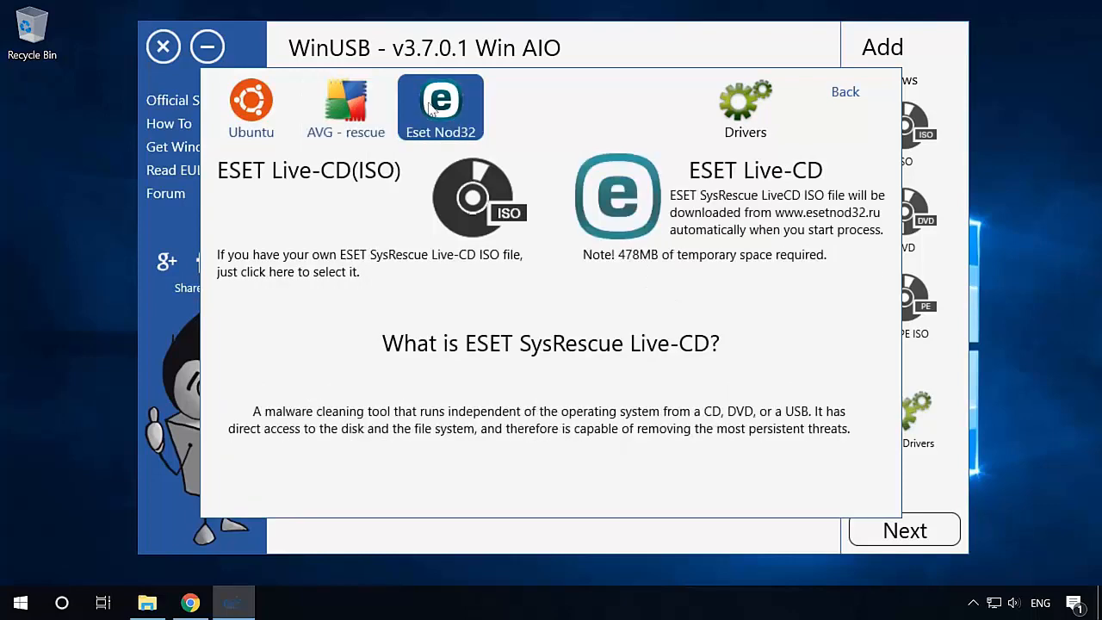
{"action": "left_click", "coordinate": [741, 111]}
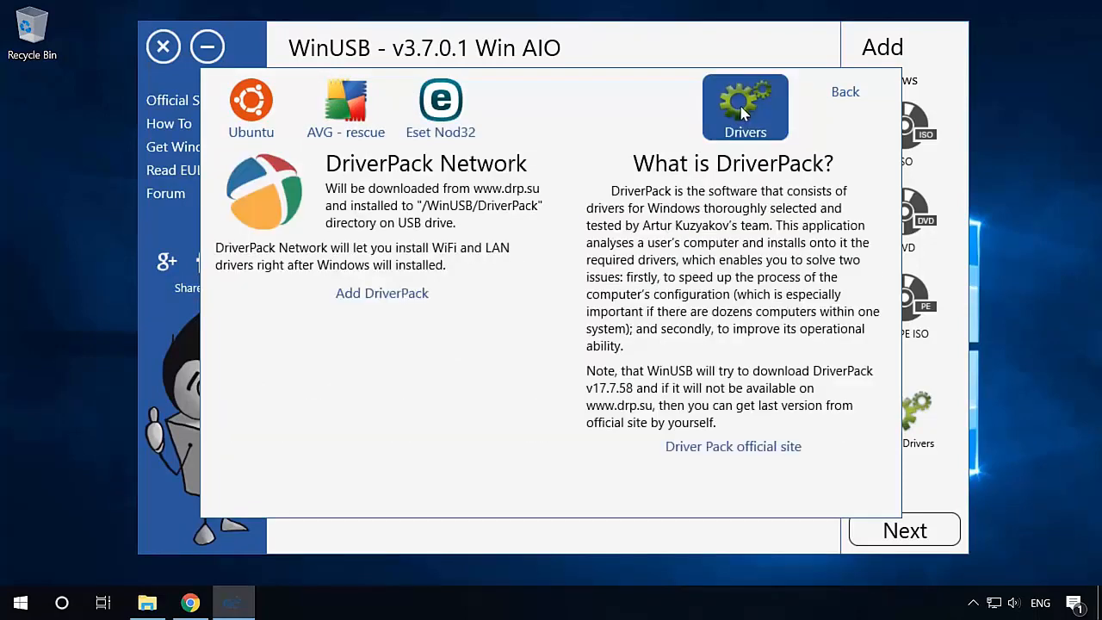
{"action": "left_click", "coordinate": [842, 97]}
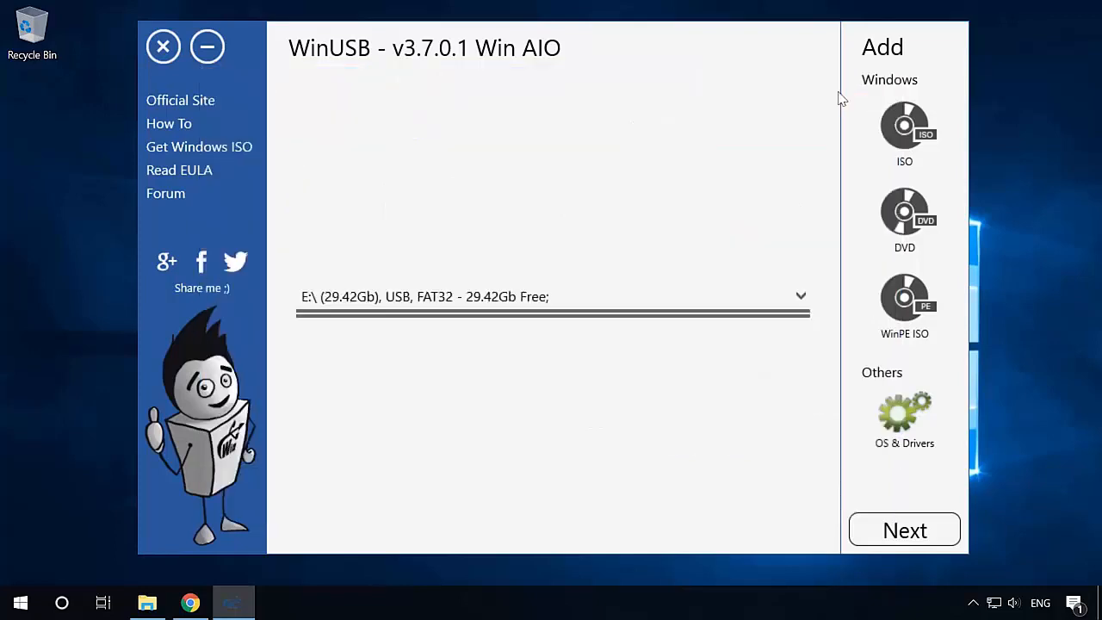
Step: Add the Windows image en_windows_7_professional_sp1_x64.iso to the USB drive's list, keeping its suggested name
{"action": "left_click", "coordinate": [901, 127]}
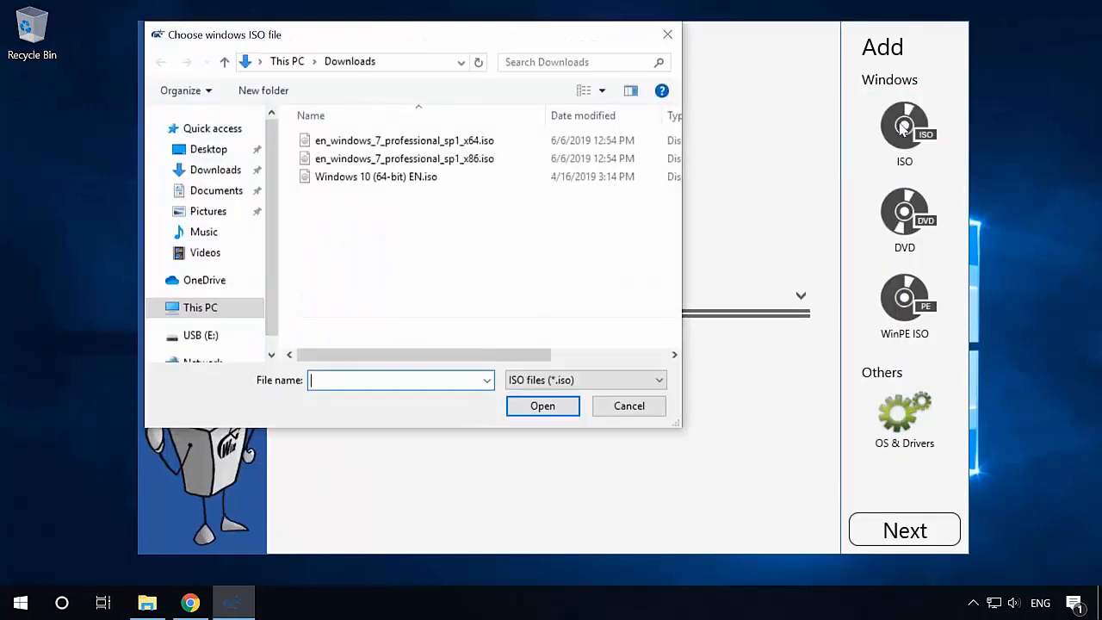
{"action": "left_click", "coordinate": [446, 145]}
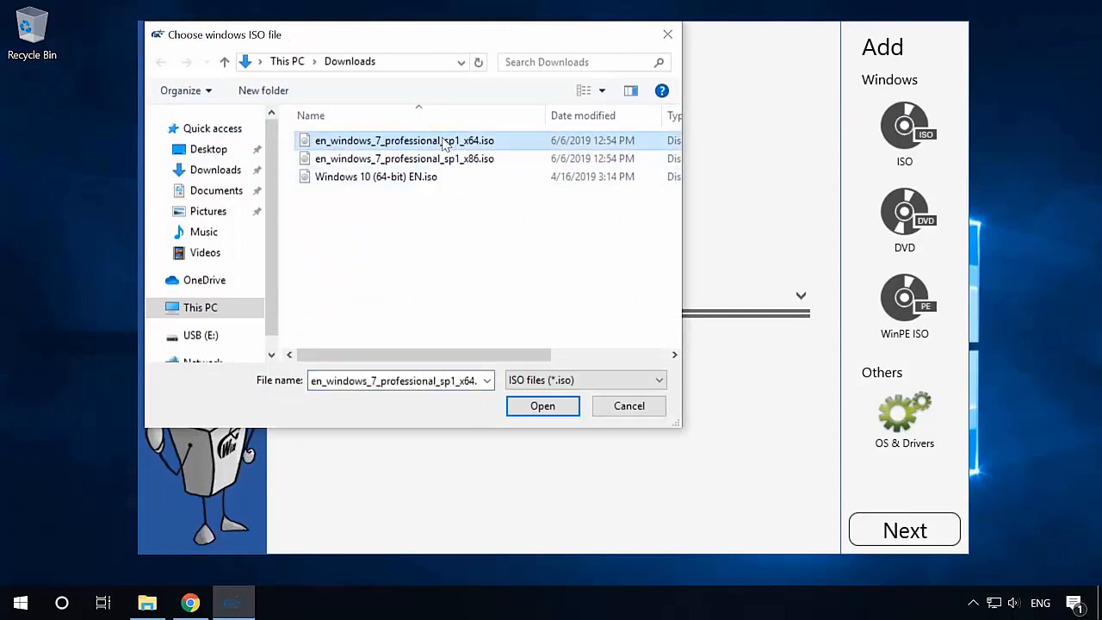
{"action": "left_click", "coordinate": [536, 410]}
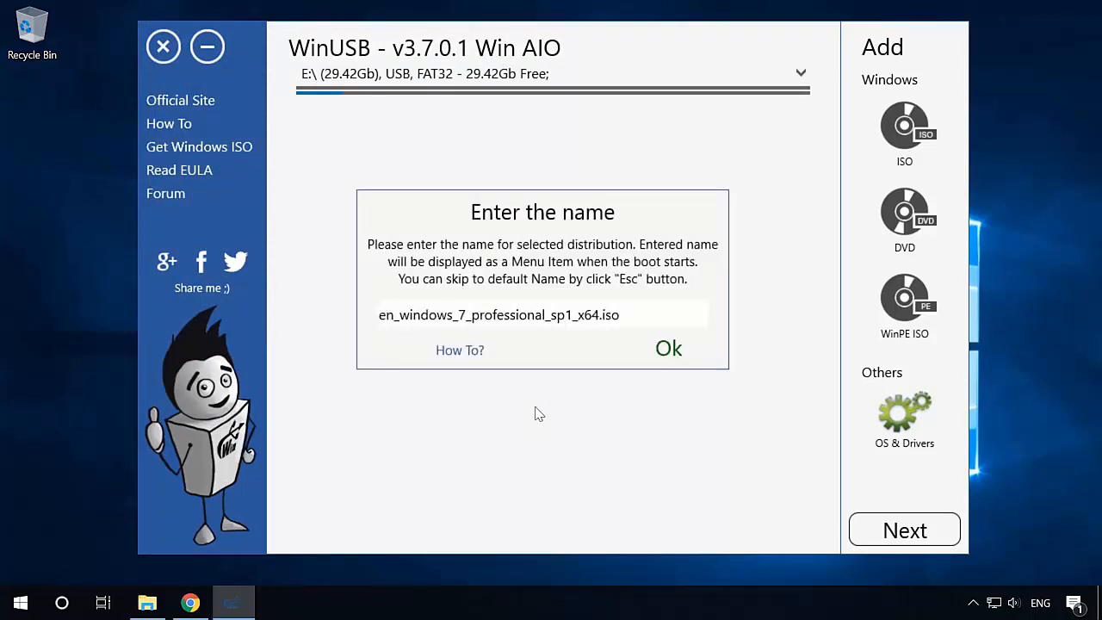
{"action": "left_click", "coordinate": [656, 360]}
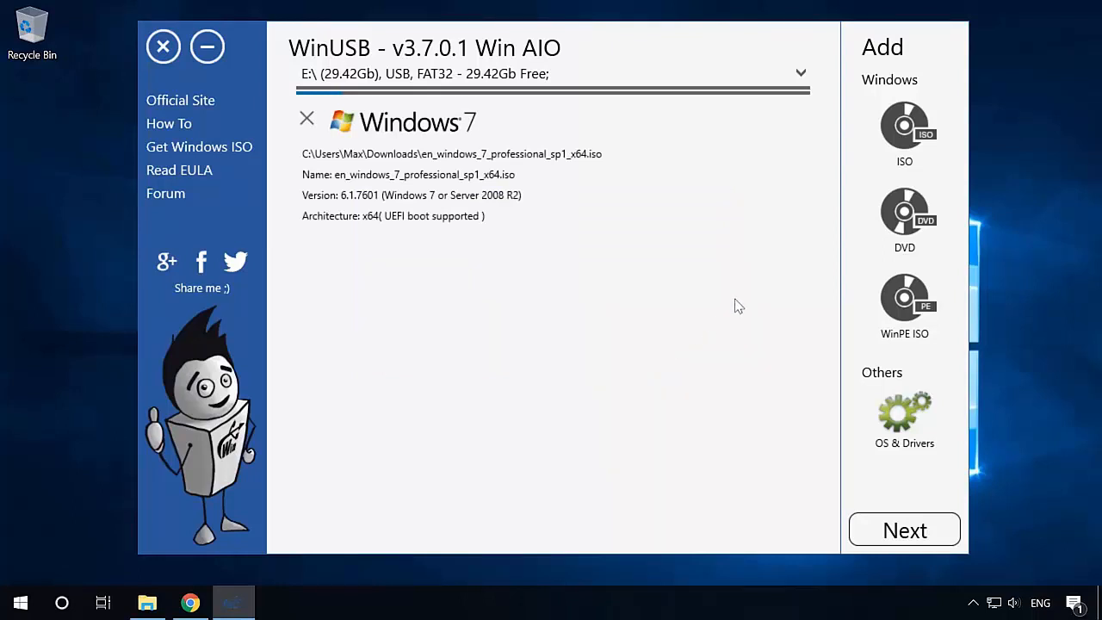
Step: Add the Windows image "Windows 10 (64-bit) EN.iso" to the list under its suggested name
{"action": "left_click", "coordinate": [884, 131]}
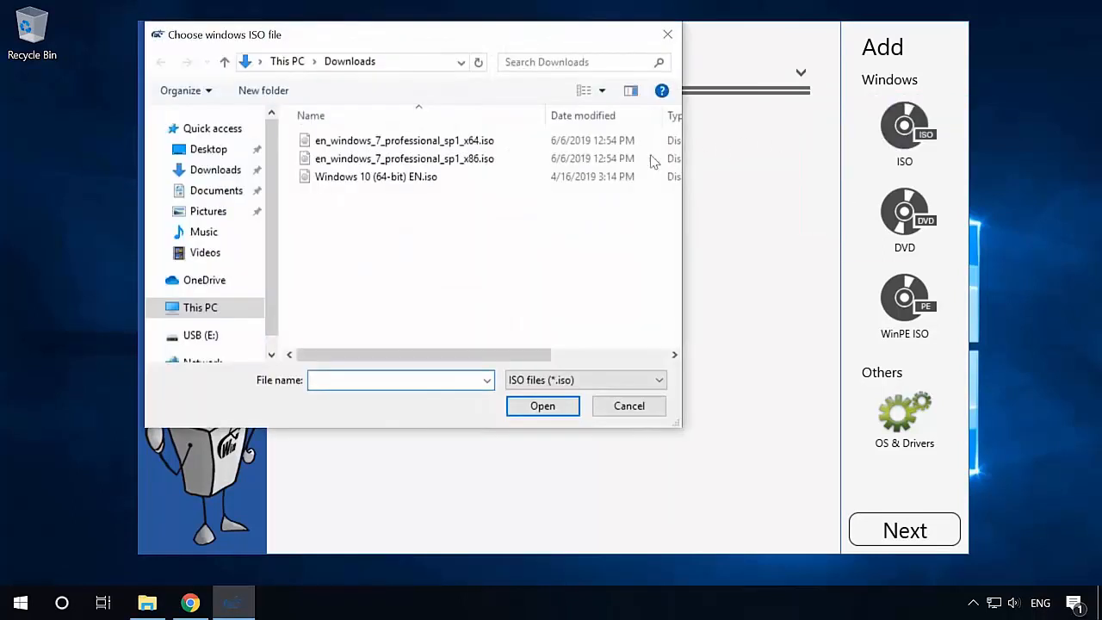
{"action": "left_click", "coordinate": [444, 178]}
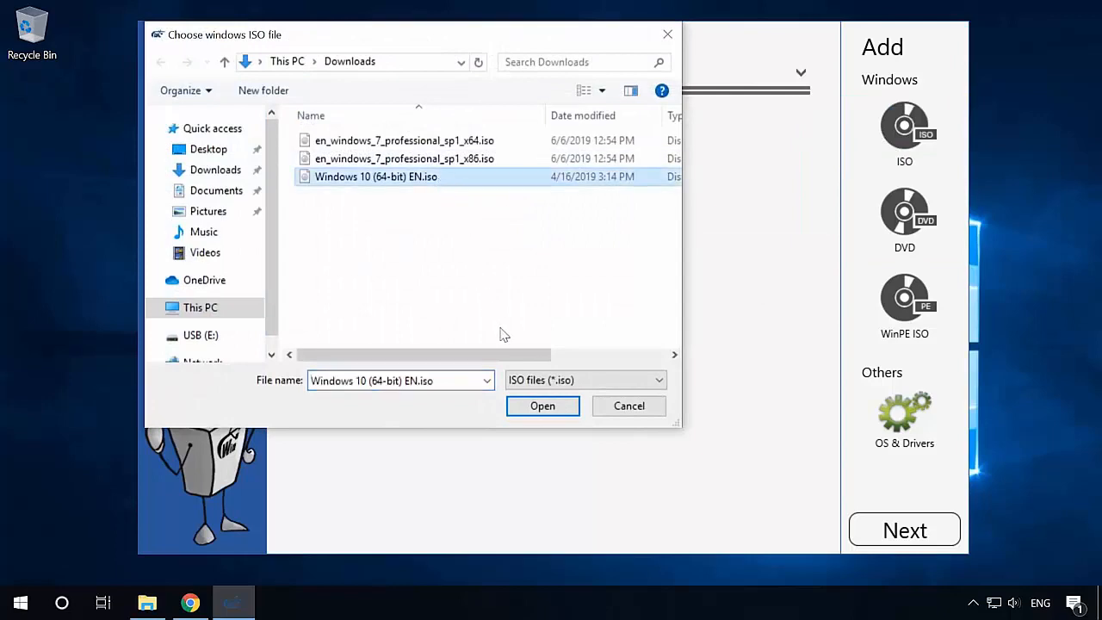
{"action": "left_click", "coordinate": [537, 406]}
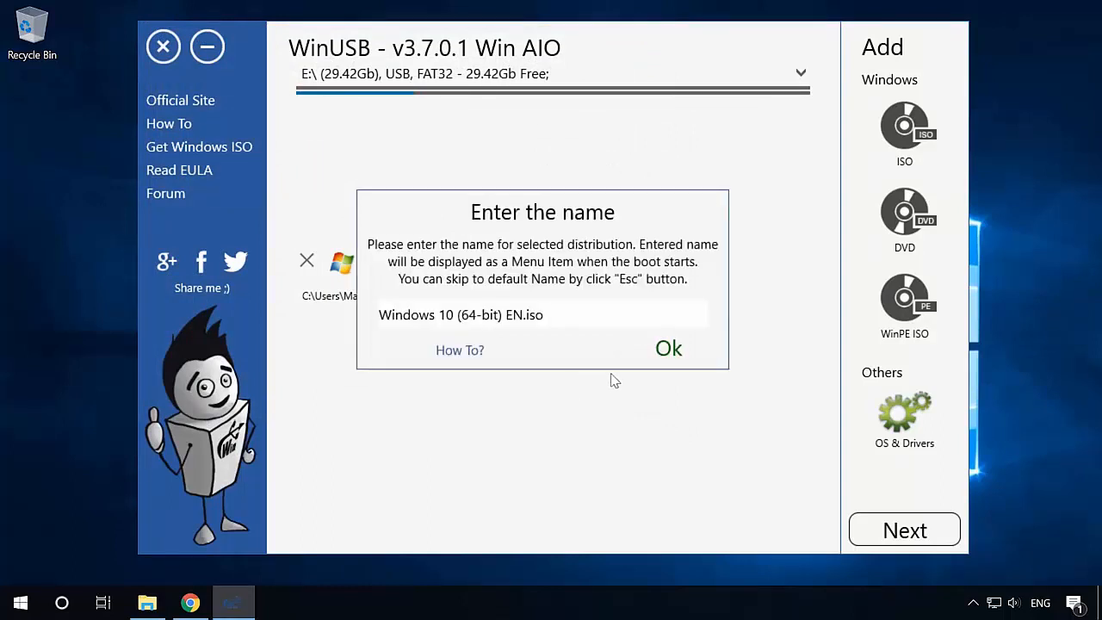
{"action": "left_click", "coordinate": [667, 348]}
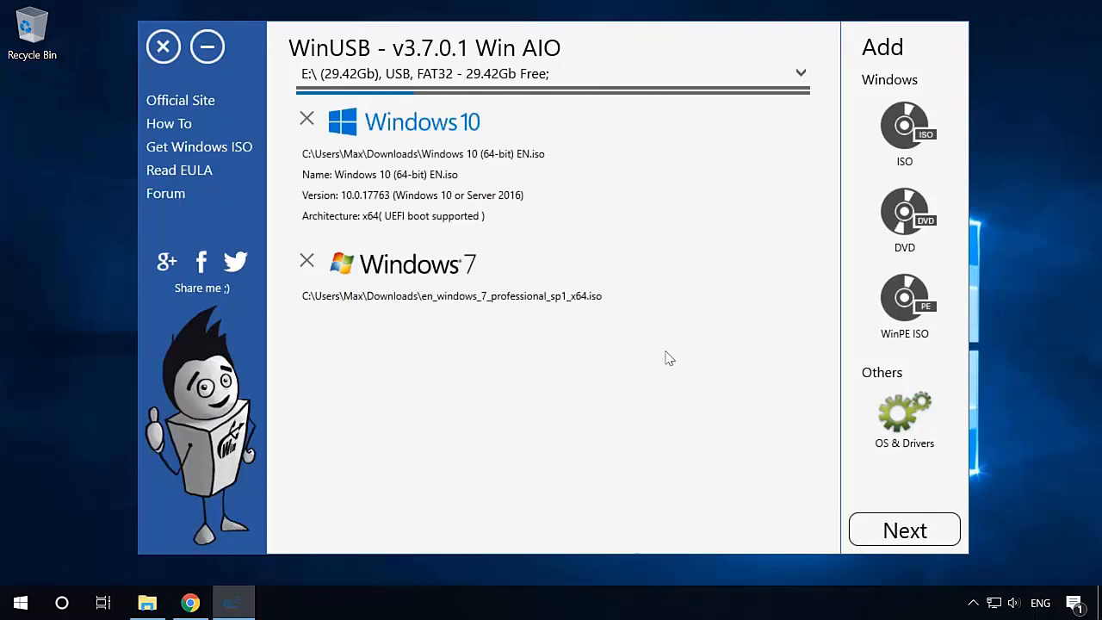
Step: Add the 64-bit Ubuntu Desktop 18.04 distribution as an automatic download, keeping the name "Ubuntu Desktop 18.04 64-bit"
{"action": "left_click", "coordinate": [892, 308]}
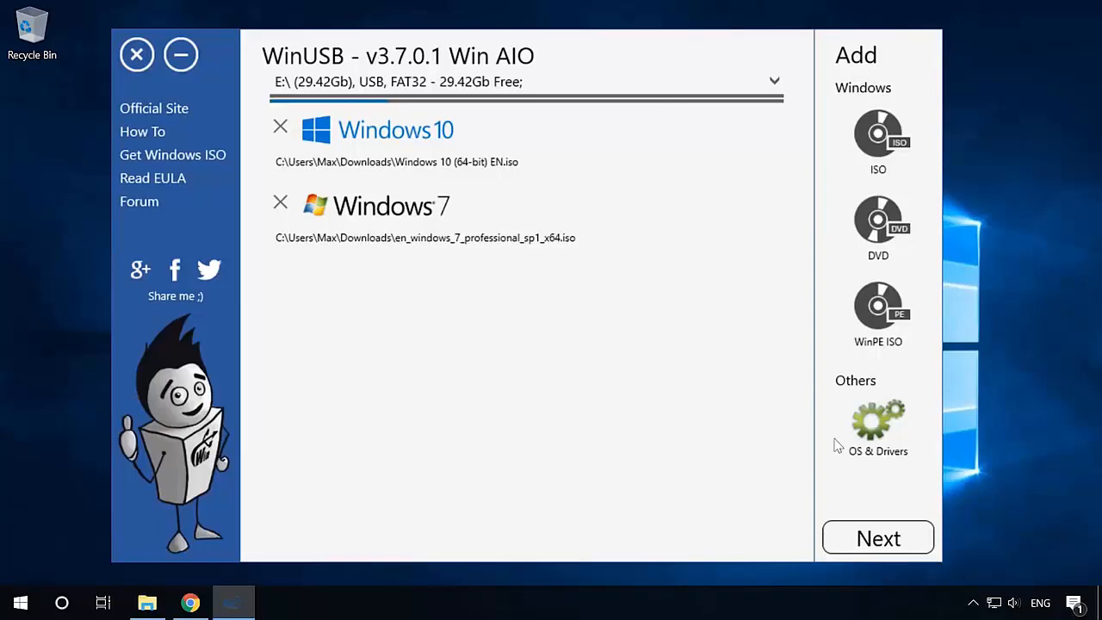
{"action": "left_click", "coordinate": [865, 437]}
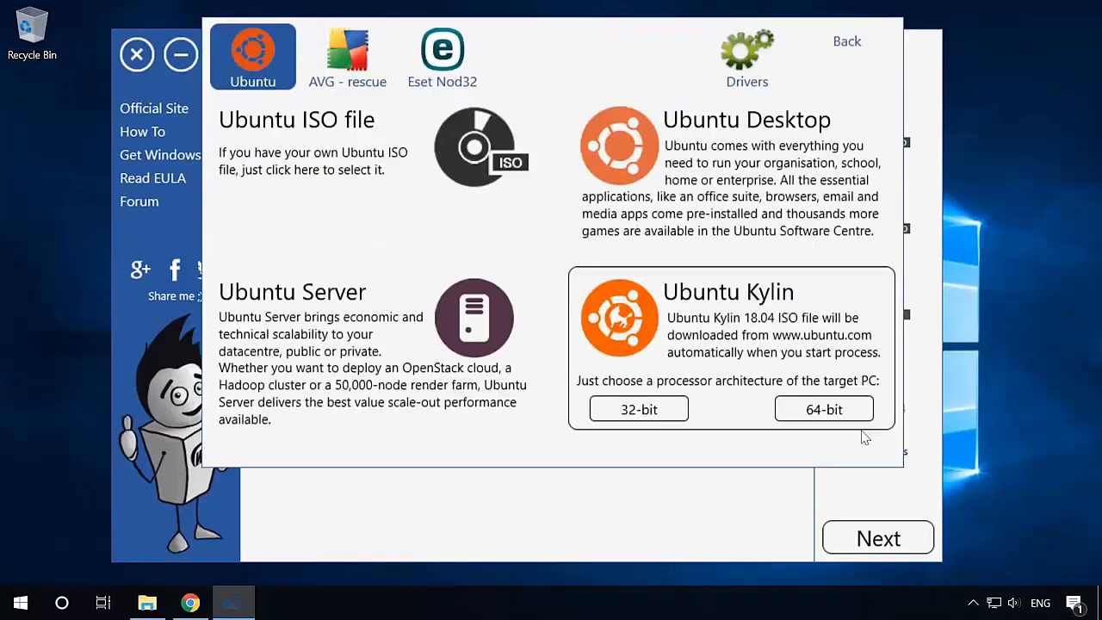
{"action": "left_click", "coordinate": [375, 166]}
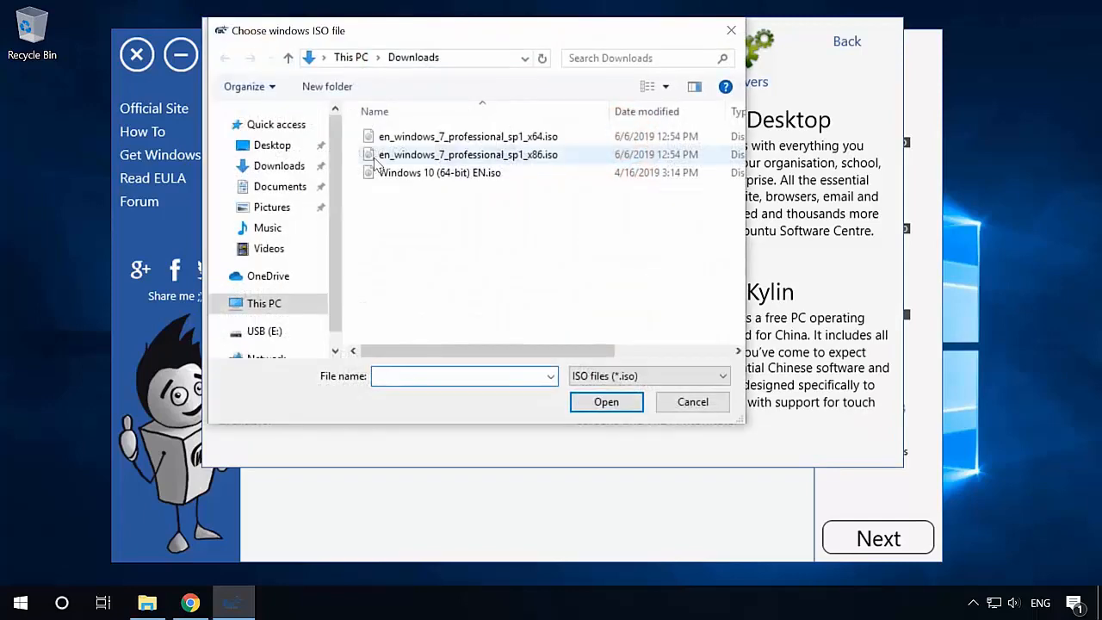
{"action": "left_click", "coordinate": [694, 403]}
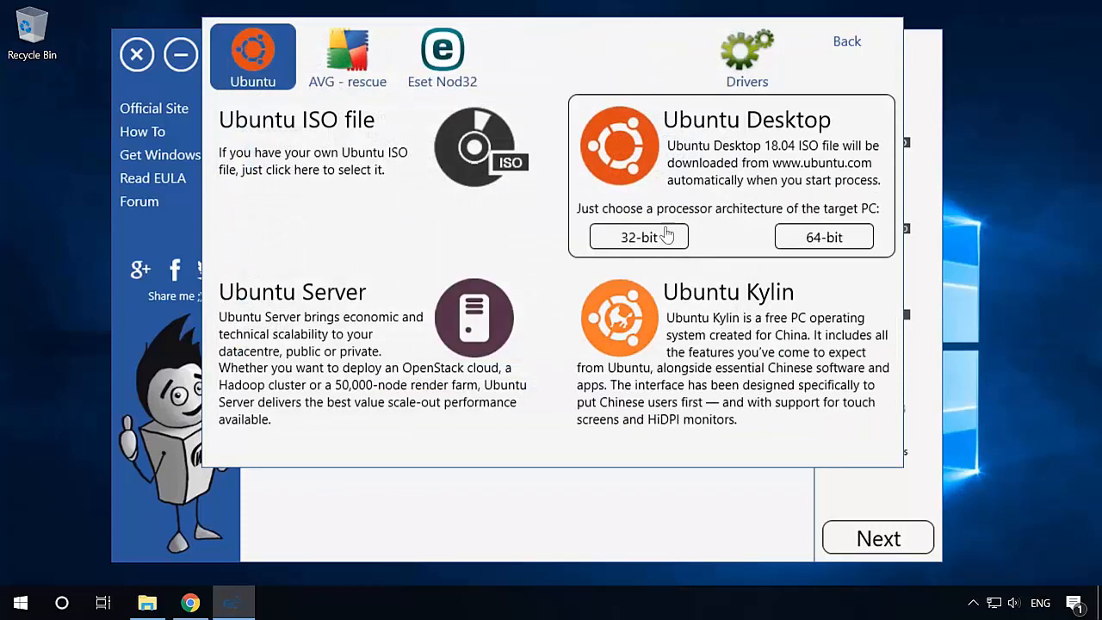
{"action": "left_click", "coordinate": [809, 248]}
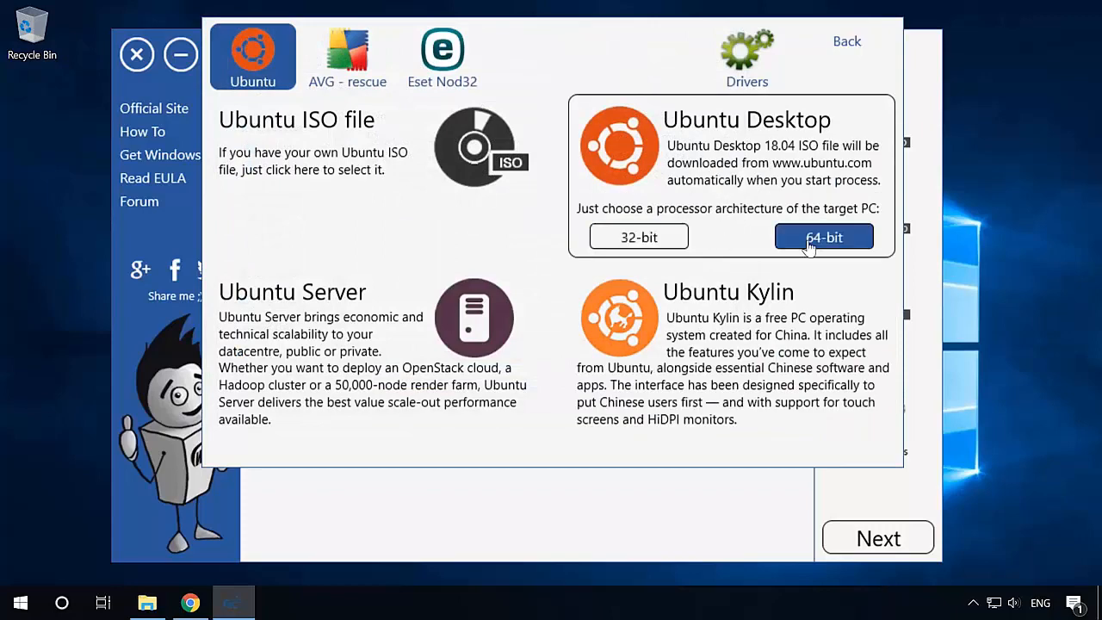
{"action": "left_click", "coordinate": [669, 352]}
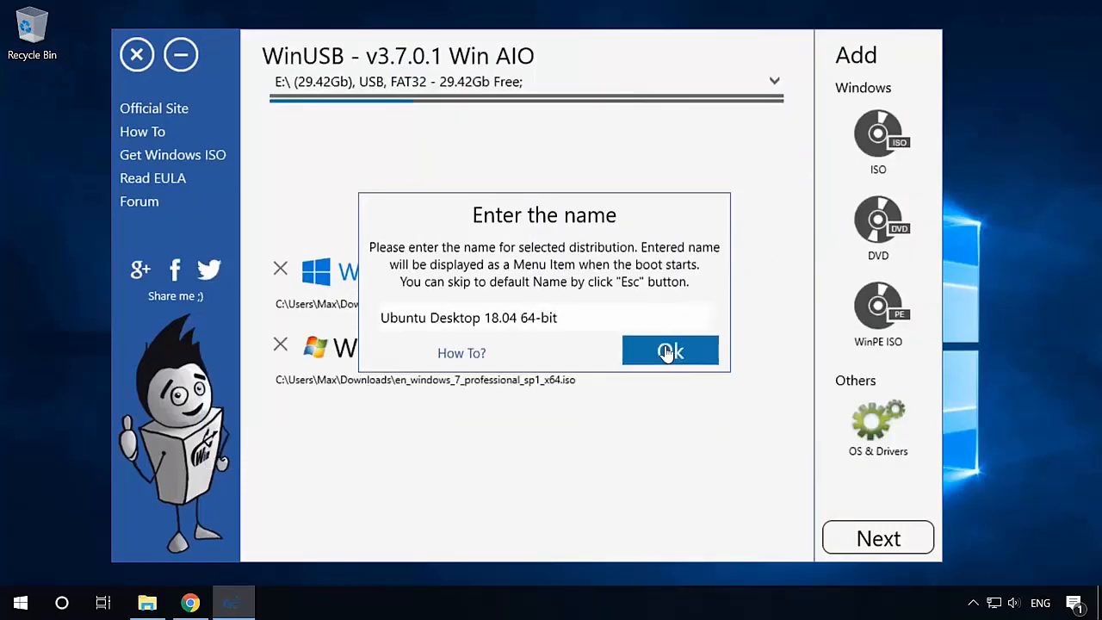
{"action": "left_click", "coordinate": [669, 352]}
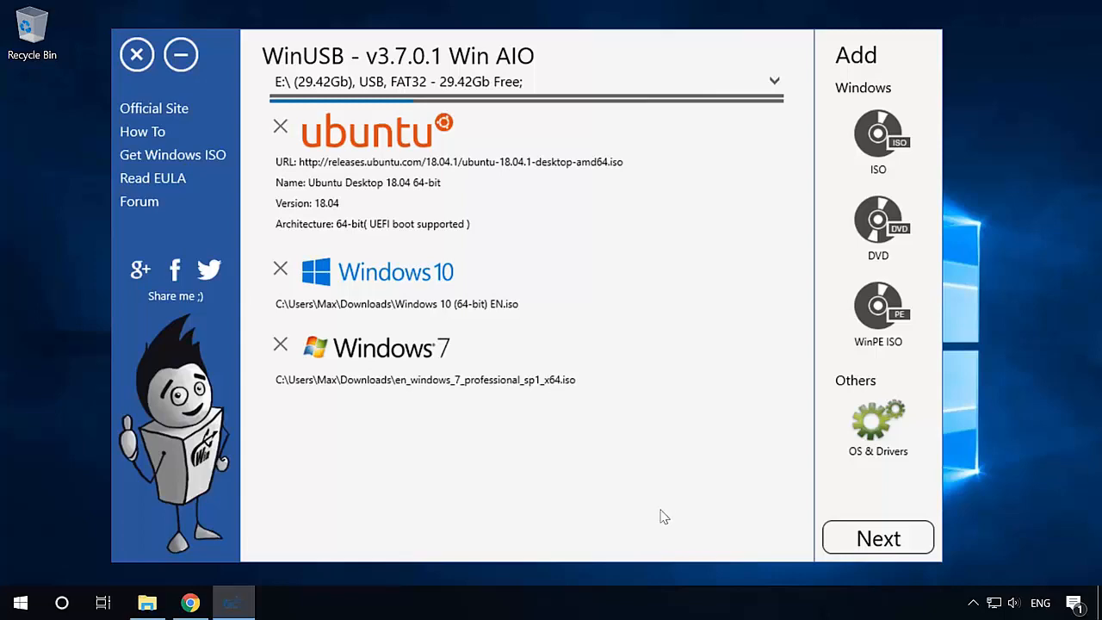
Step: Try to add the Windows image en_windows_7_professional_sp1_x86.iso to the USB drive's list
{"action": "left_click", "coordinate": [864, 150]}
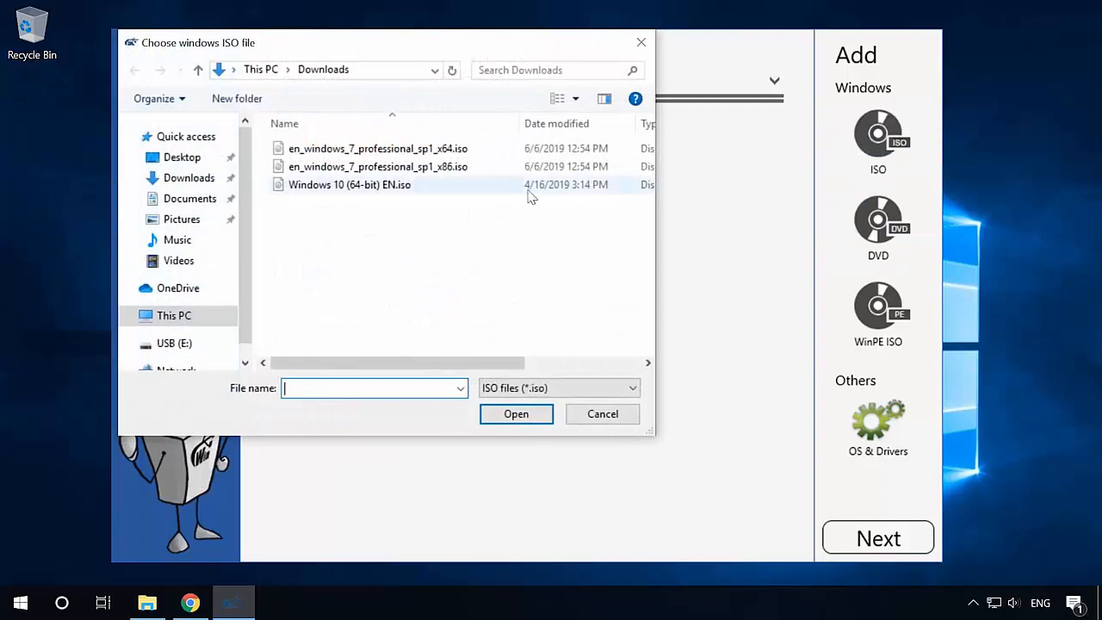
{"action": "left_click", "coordinate": [463, 171]}
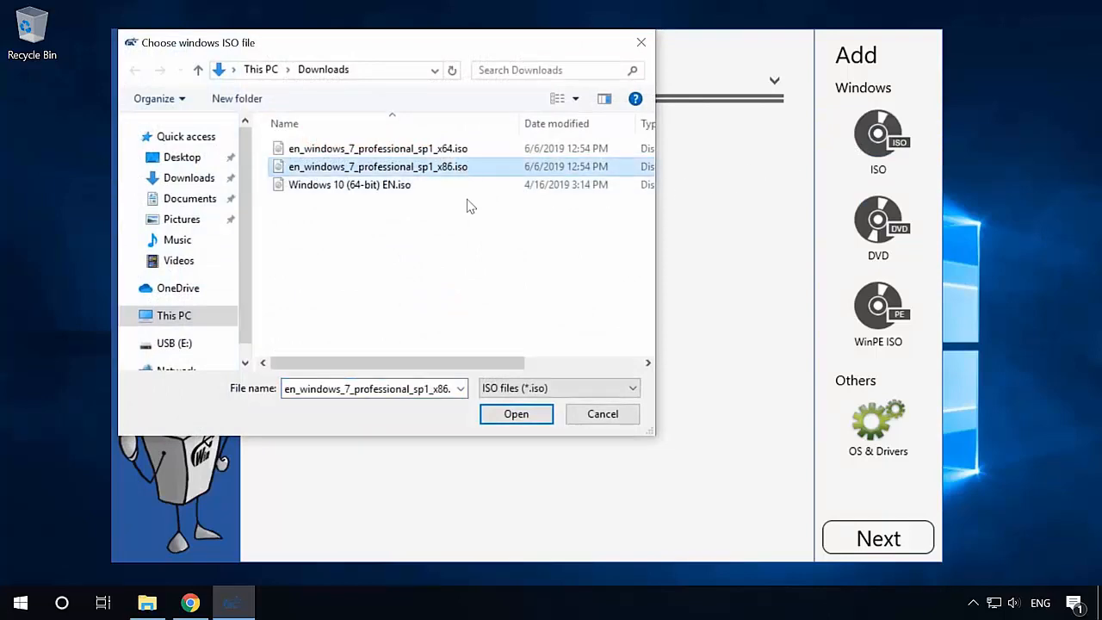
{"action": "left_click", "coordinate": [516, 414]}
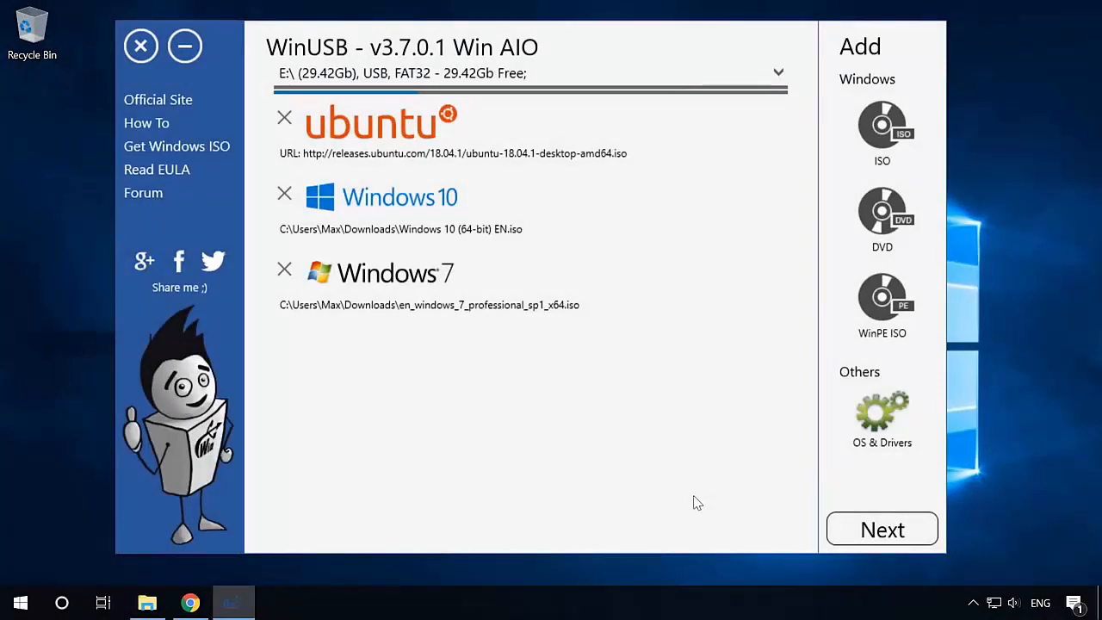
Step: Examine the driver options offered among the additional operating systems and drivers
{"action": "left_click", "coordinate": [880, 428]}
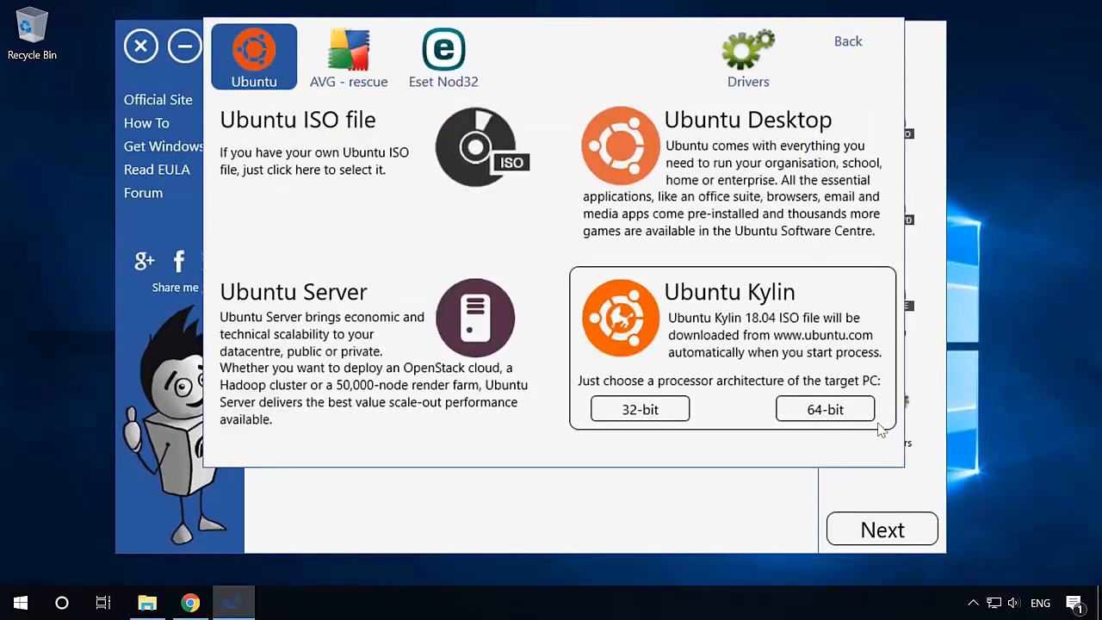
{"action": "left_click", "coordinate": [749, 71]}
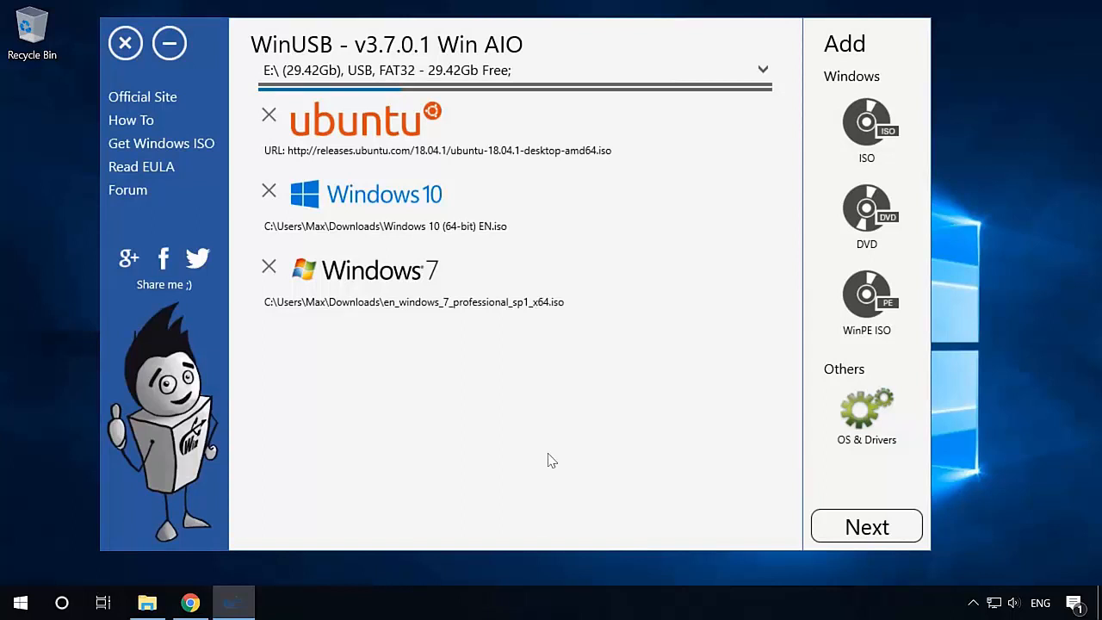
Step: Format drive E: to FAT32, accepting the data erasure, write the listed distributions to it and close the completion notice
{"action": "left_click", "coordinate": [852, 532]}
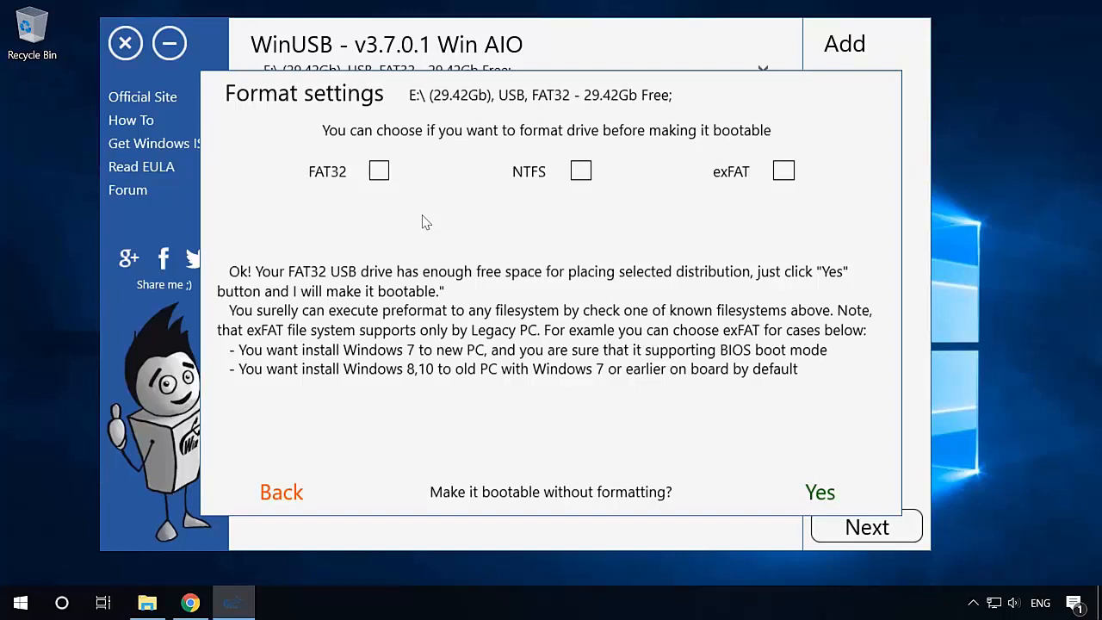
{"action": "left_click", "coordinate": [381, 171]}
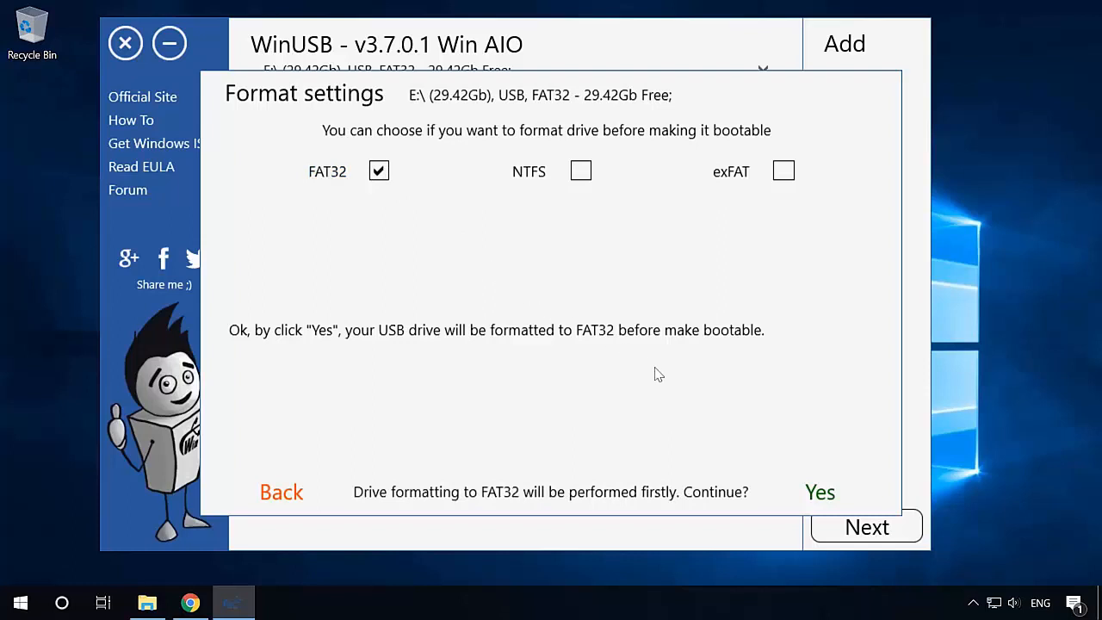
{"action": "left_click", "coordinate": [823, 493]}
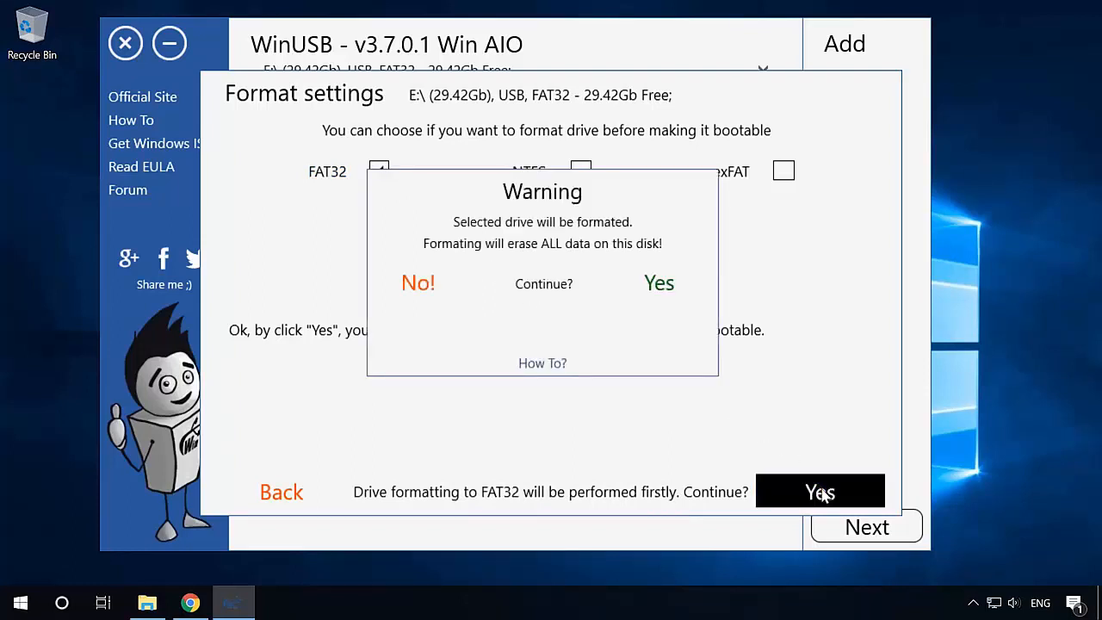
{"action": "left_click", "coordinate": [658, 284]}
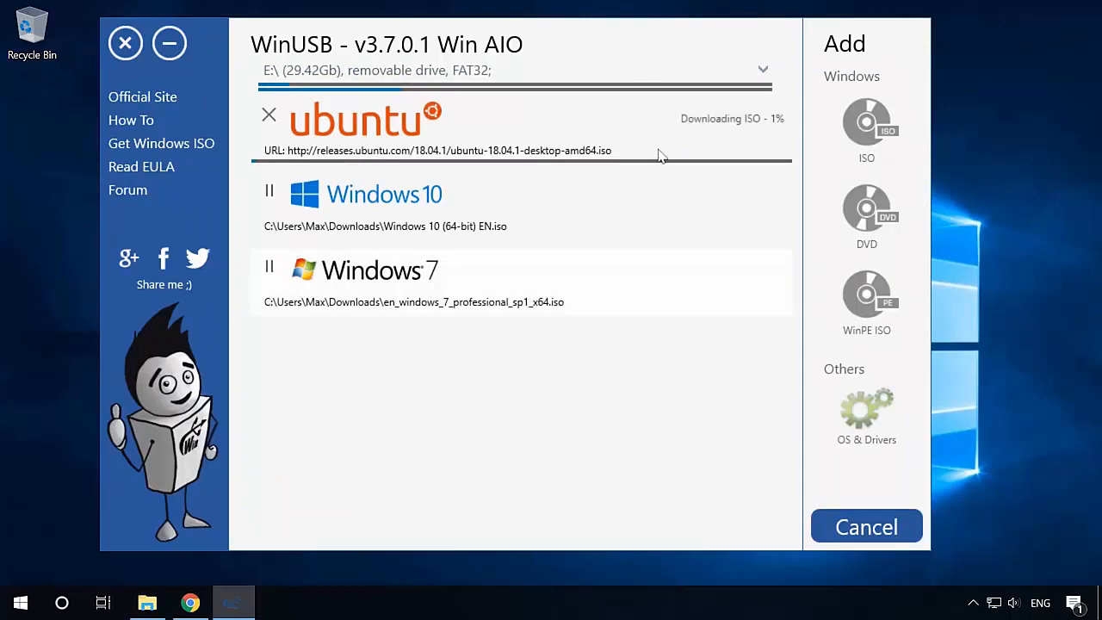
{"action": "mouse_move", "coordinate": [658, 137]}
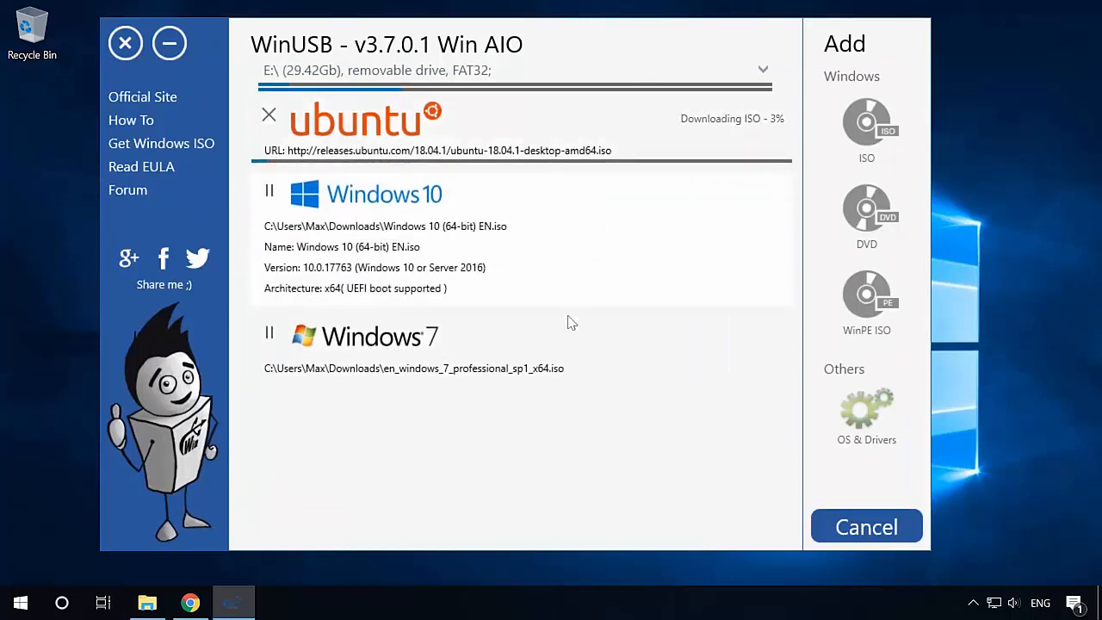
{"action": "mouse_move", "coordinate": [555, 366]}
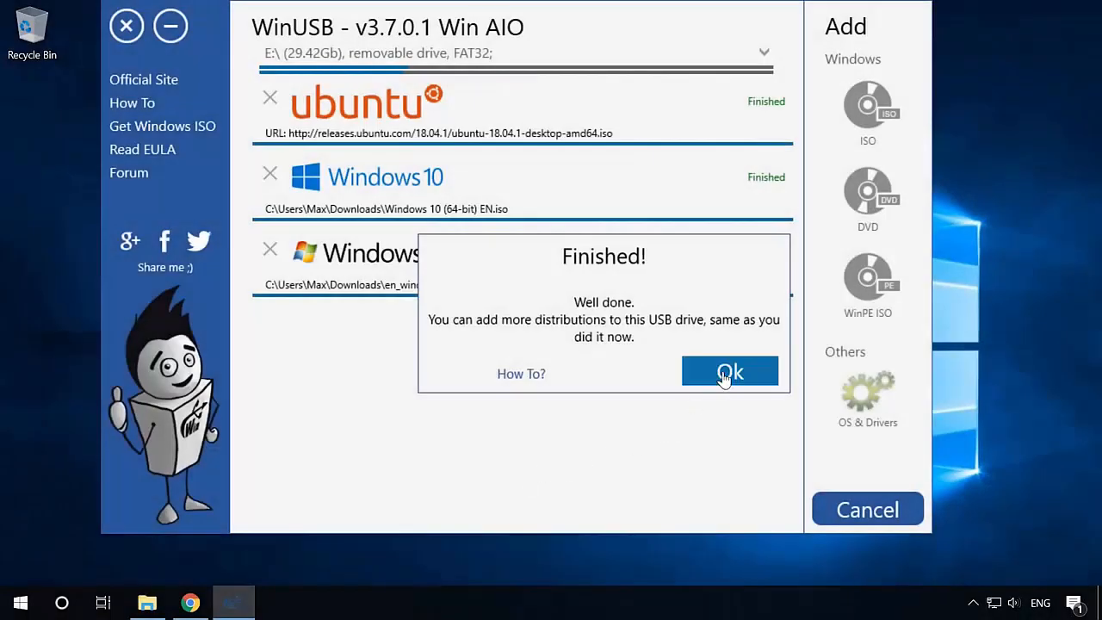
{"action": "left_click", "coordinate": [725, 374]}
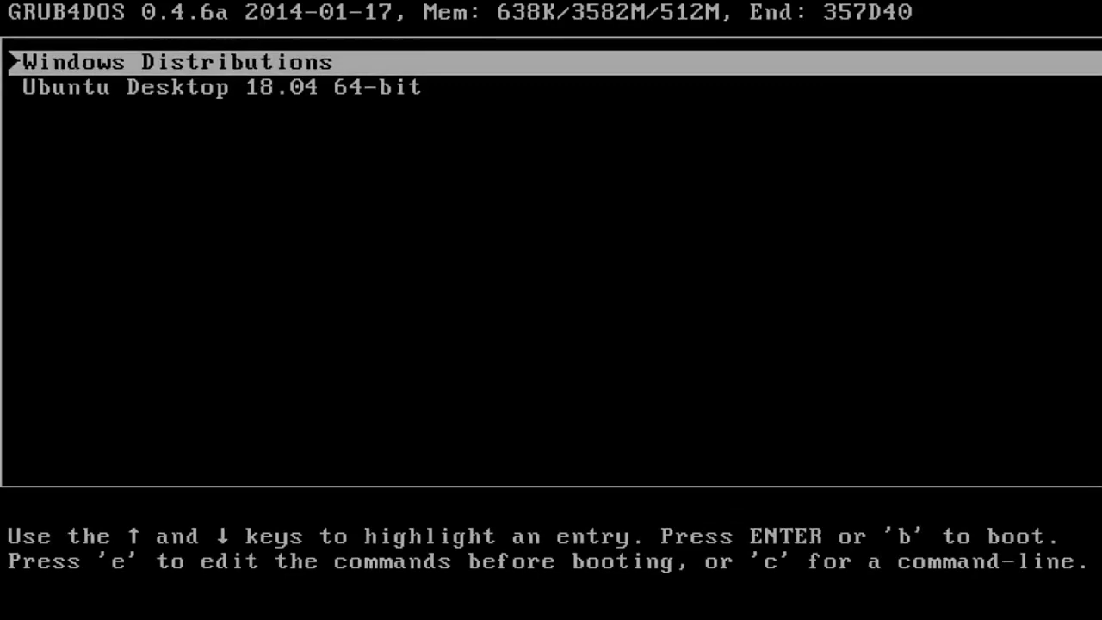
Step: In the USB drive's boot menu, open Windows Distributions and start "Windows 10 x64.iso"
{"action": "key", "text": "Down"}
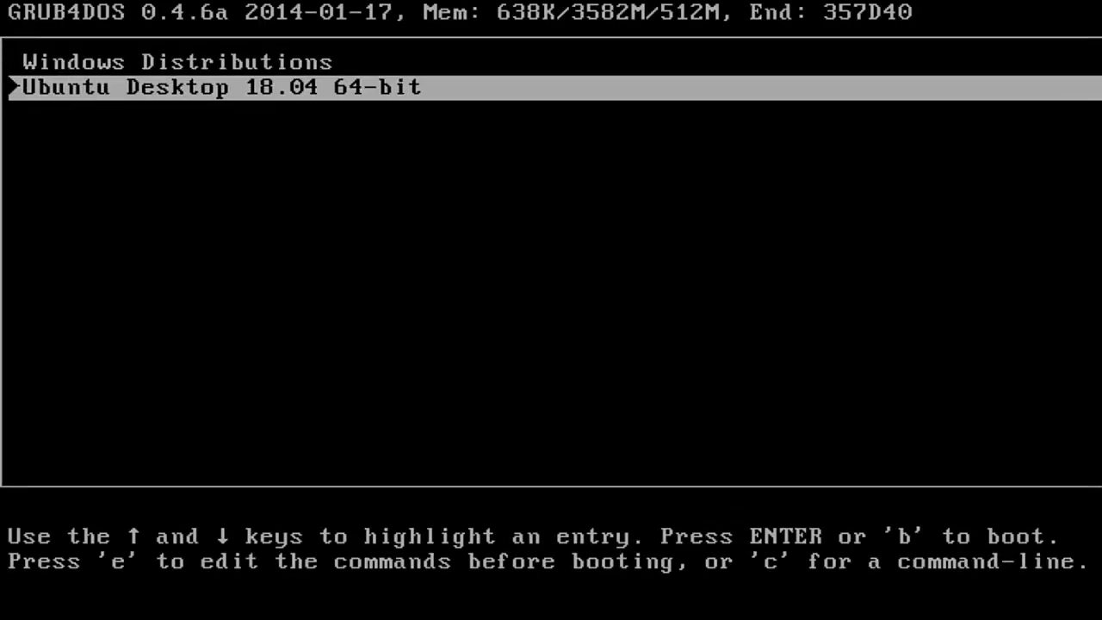
{"action": "key", "text": "Up"}
{"action": "key", "text": "Return"}
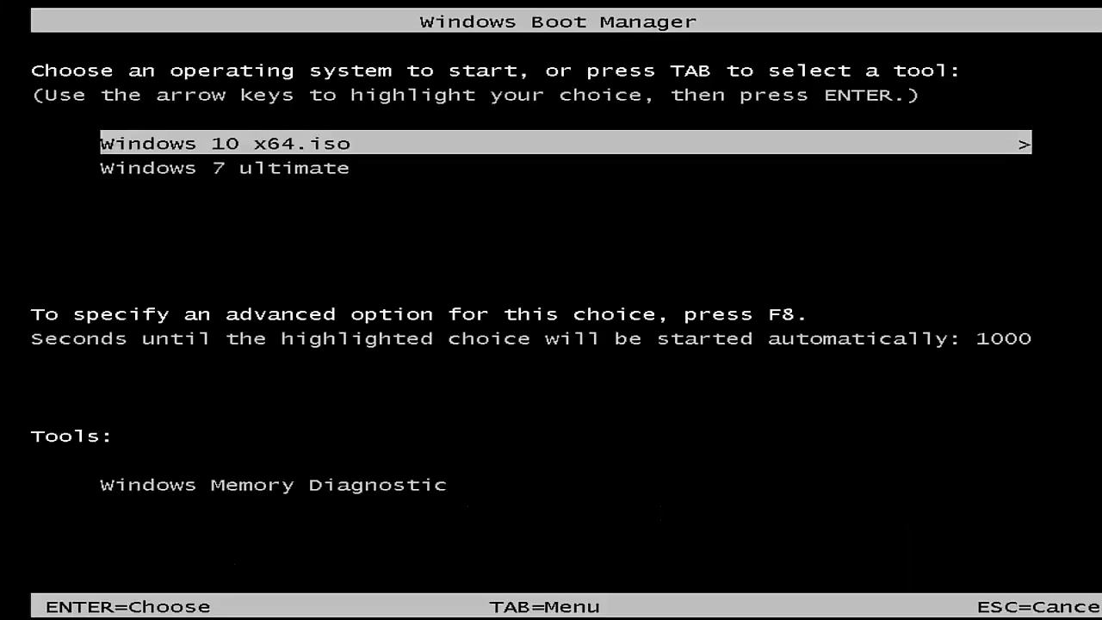
{"action": "key", "text": "Down"}
{"action": "key", "text": "Up"}
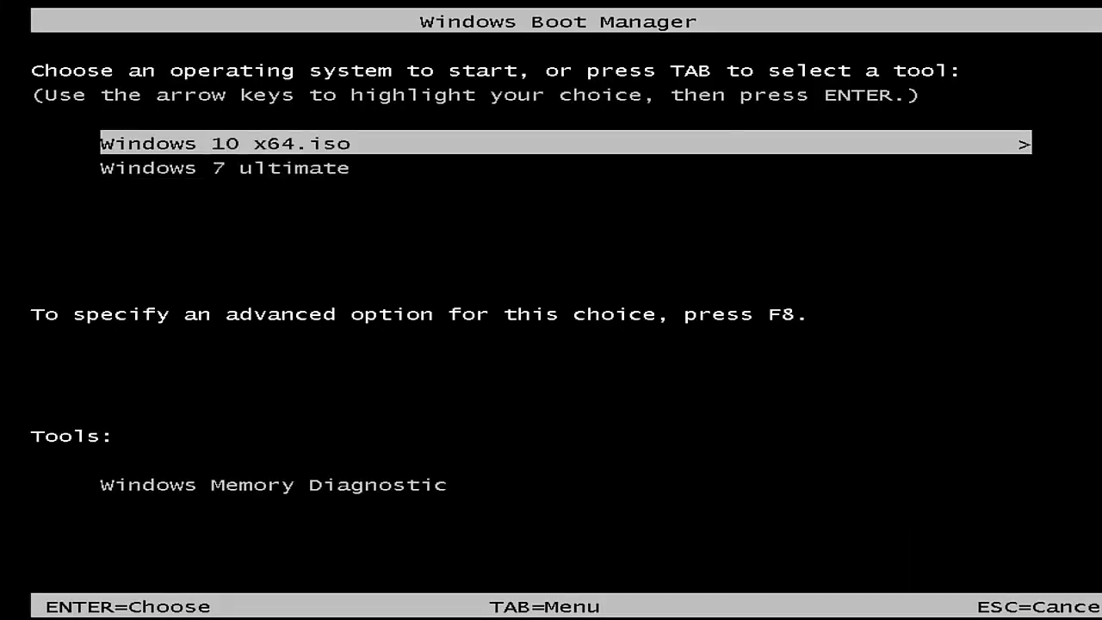
{"action": "key", "text": "Return"}
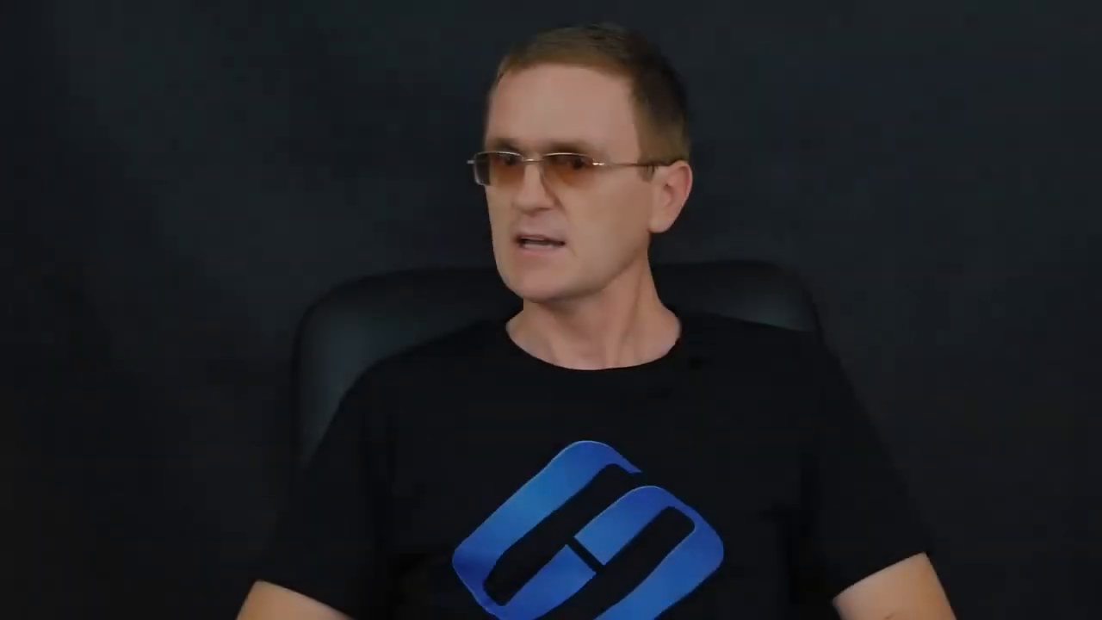